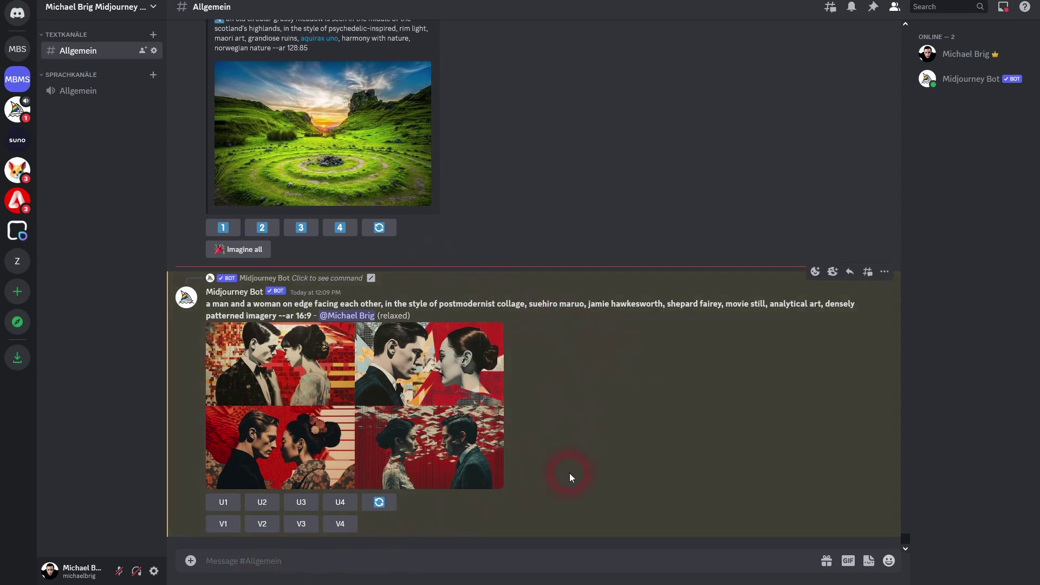
# Step: Start a /describe command by typing /des and choosing describe from the suggestions
pyautogui.write('/des')
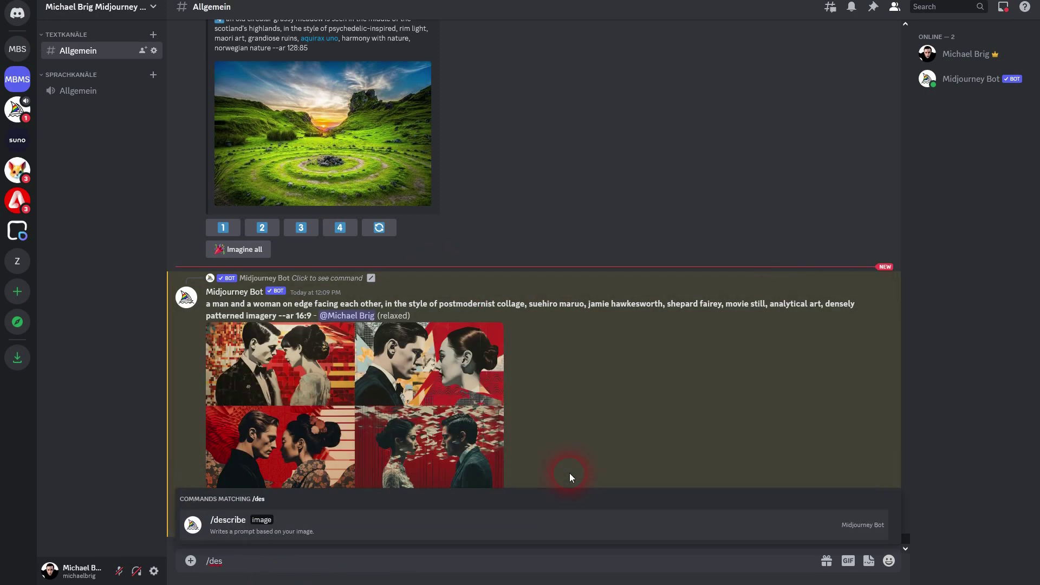
pyautogui.click(230, 526)
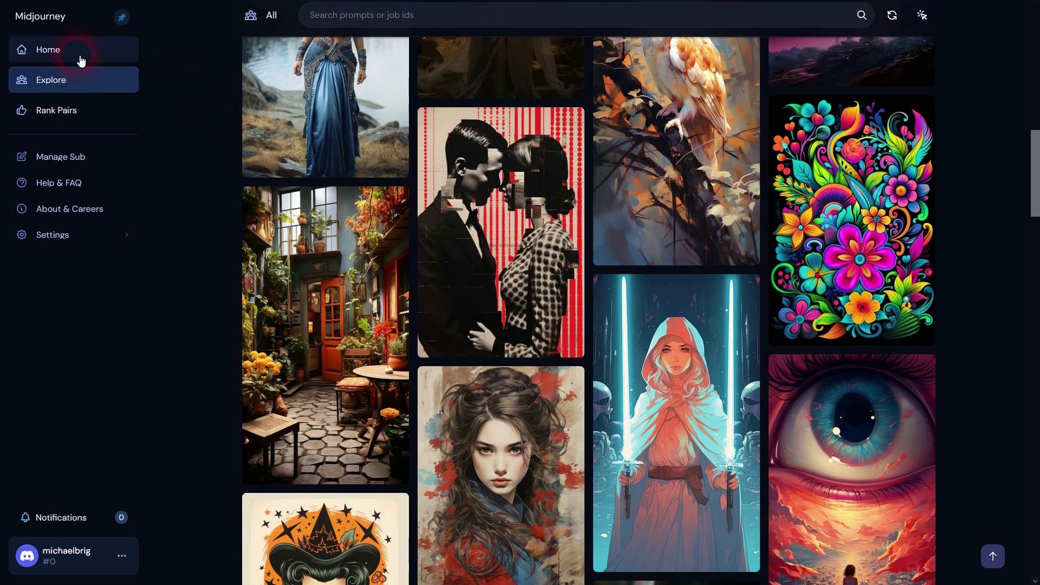
# Step: Find the colourful geometric woman's-face portrait in the Explore feed and download it as a PNG
pyautogui.scroll(-10, 866, 262)
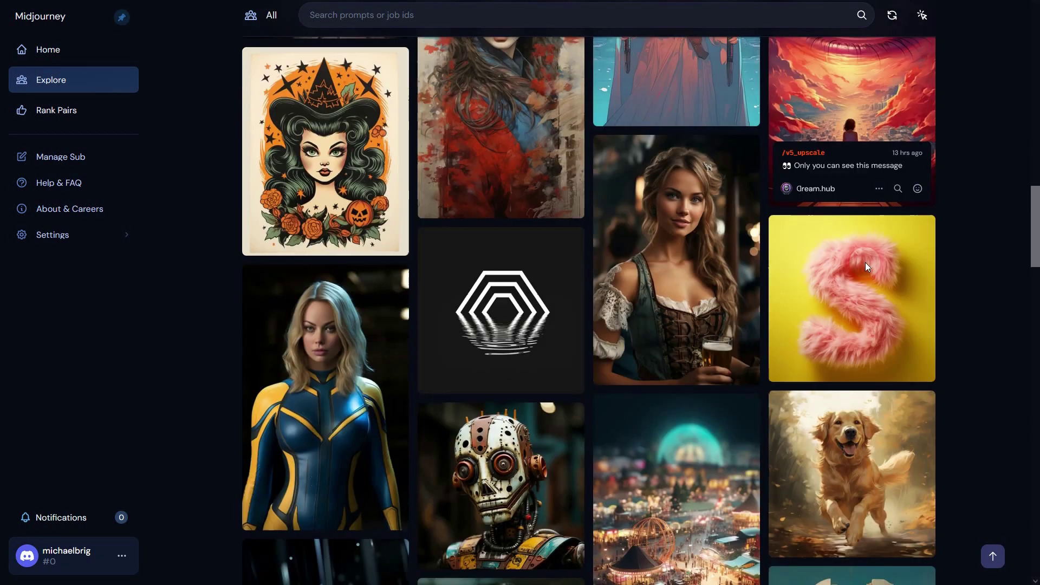
pyautogui.scroll(-4, 878, 266)
pyautogui.scroll(-4, 875, 265)
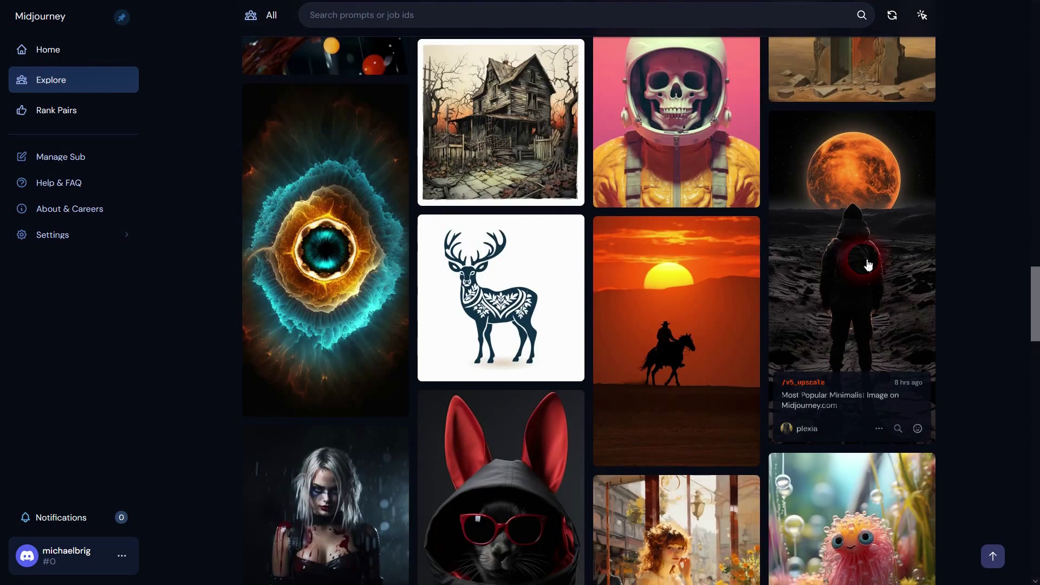
pyautogui.scroll(-14, 936, 263)
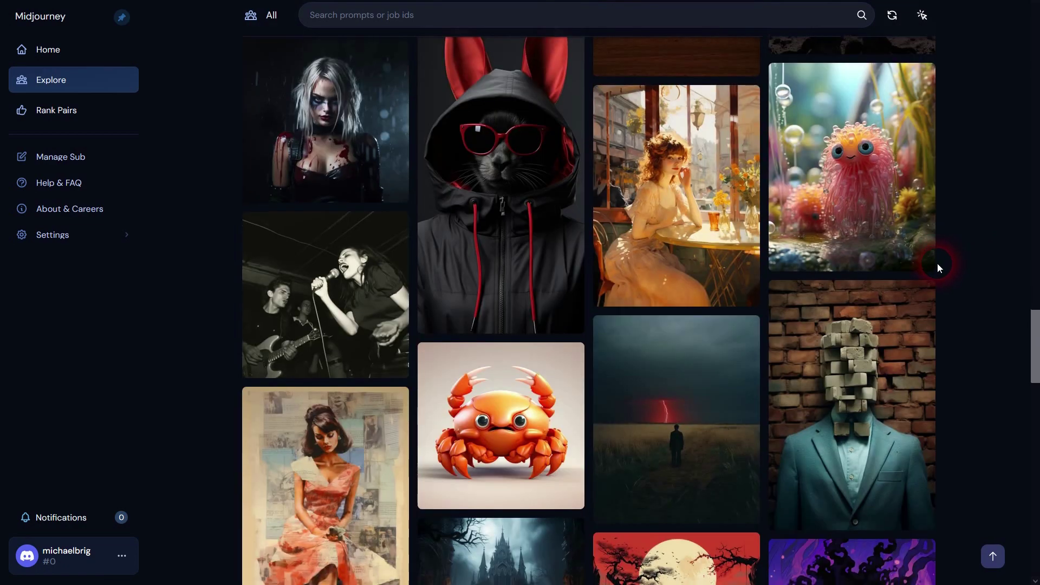
pyautogui.scroll(-11, 936, 263)
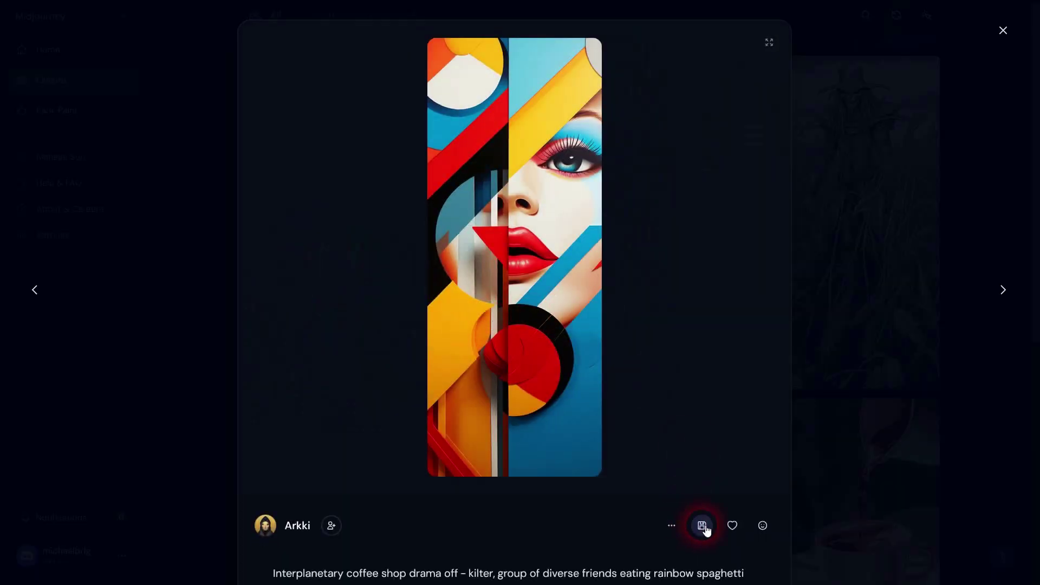
pyautogui.click(702, 526)
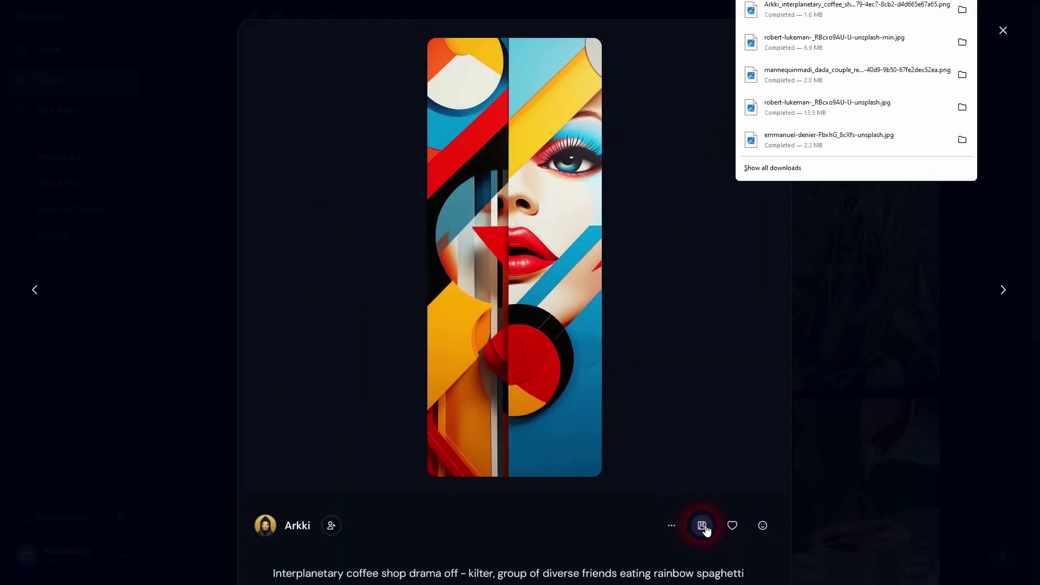
# Step: Attach the downloaded geometric portrait PNG to /describe in Discord and send it
pyautogui.hotkey('alt', 'Tab')
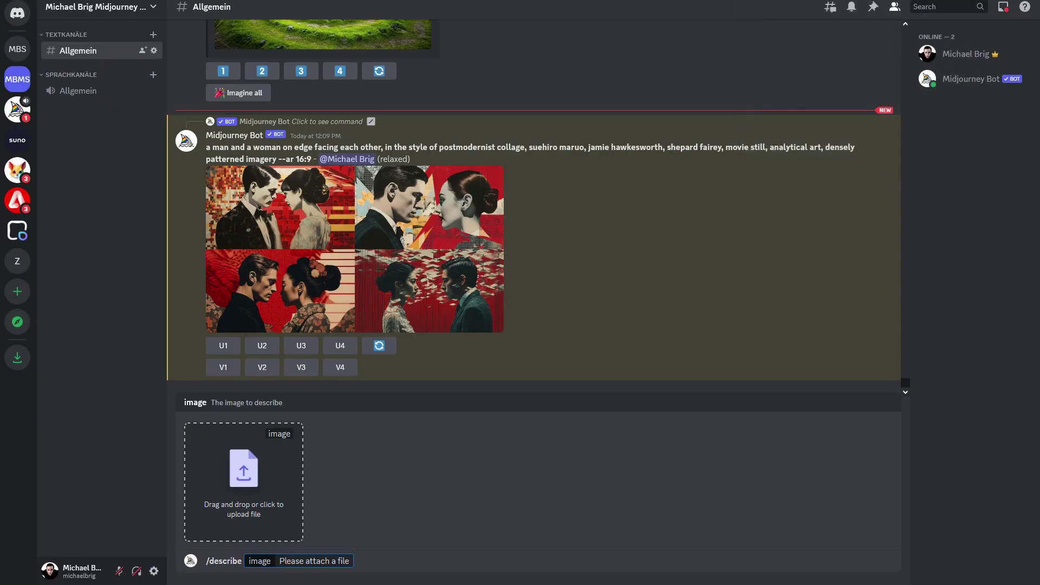
pyautogui.click(257, 513)
pyautogui.moveTo(161, 355); pyautogui.dragTo(251, 506)
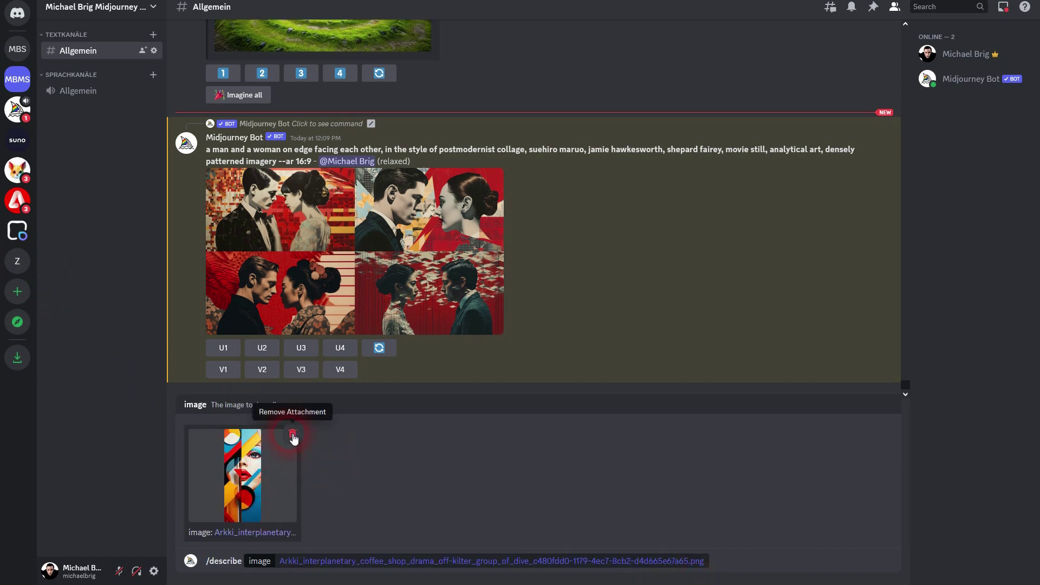
pyautogui.click(707, 565)
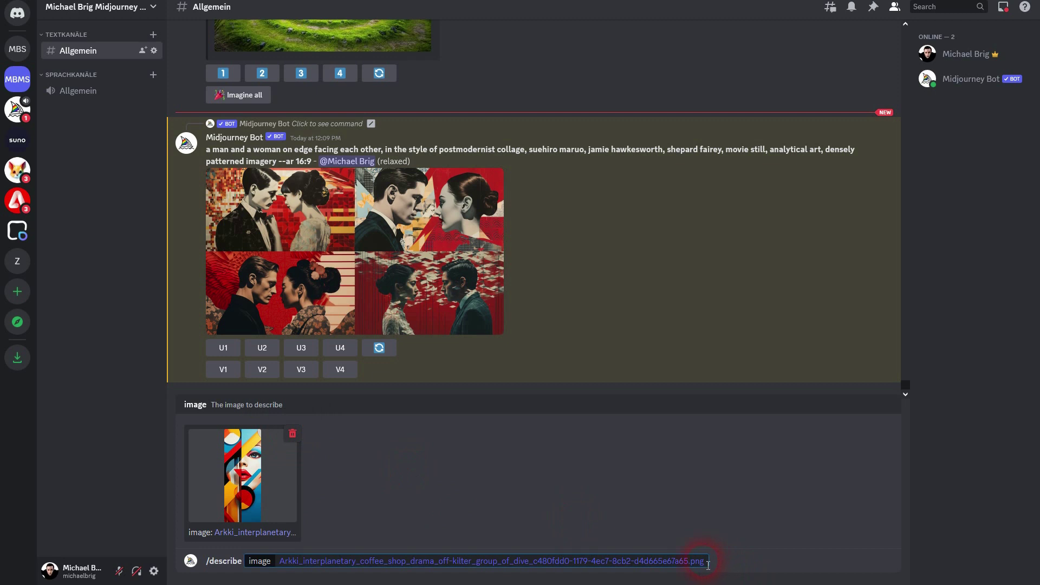
pyautogui.press('Return')
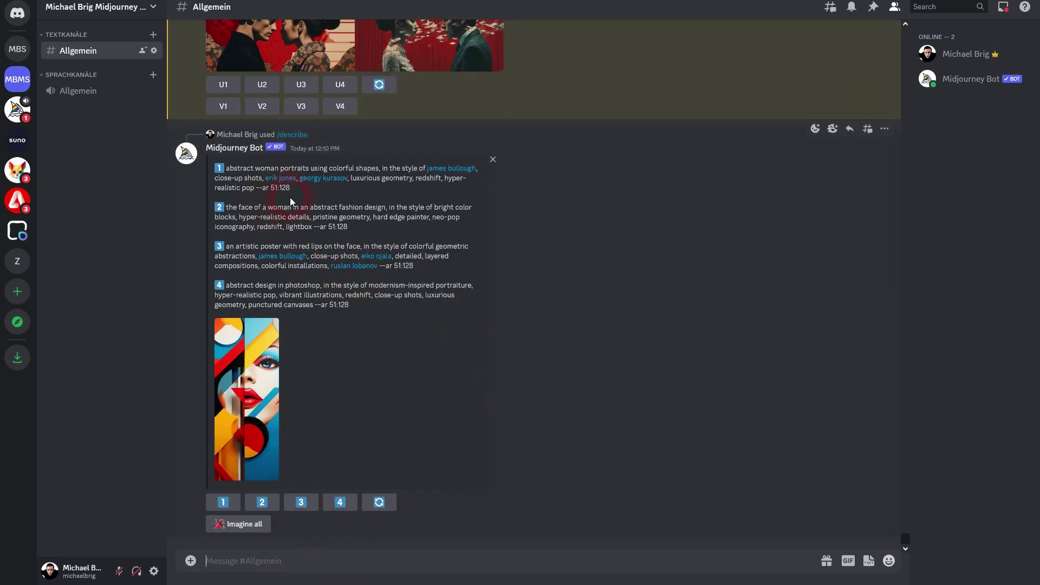
# Step: Read the first suggested prompt, then reroll for a second set of four prompts
pyautogui.moveTo(291, 188); pyautogui.dragTo(226, 168)
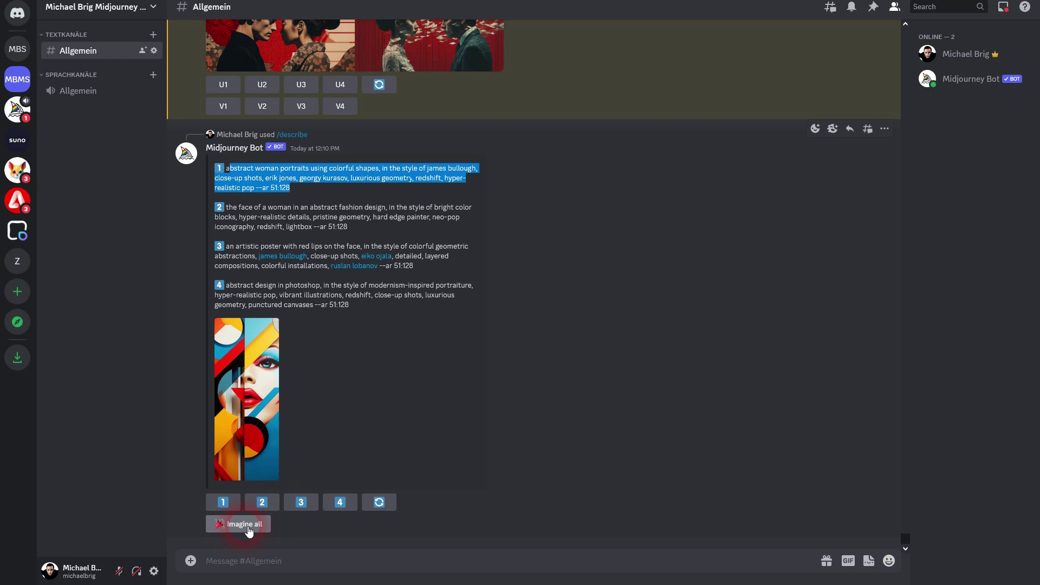
pyautogui.click(381, 504)
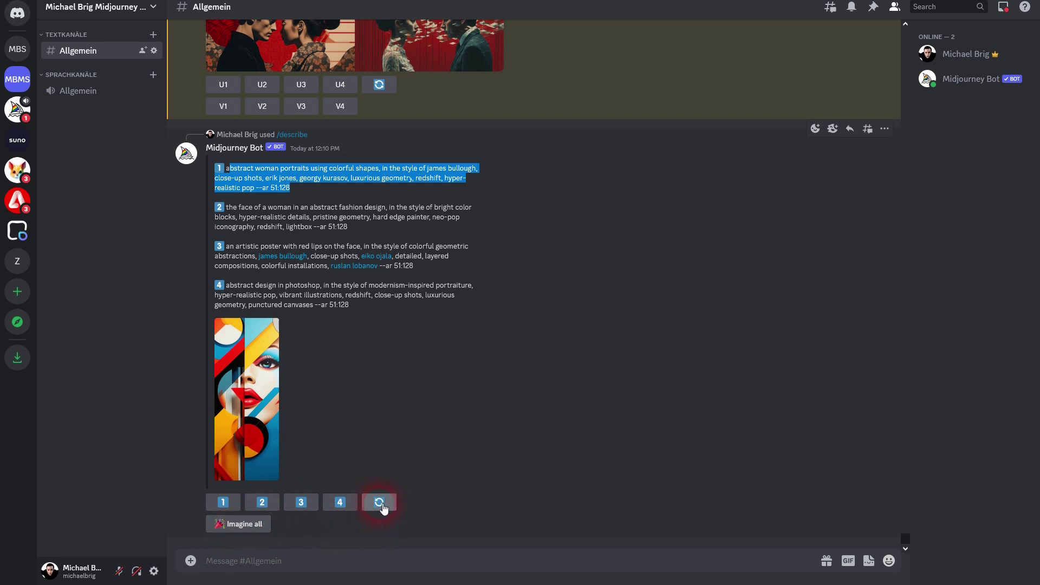
pyautogui.click(388, 506)
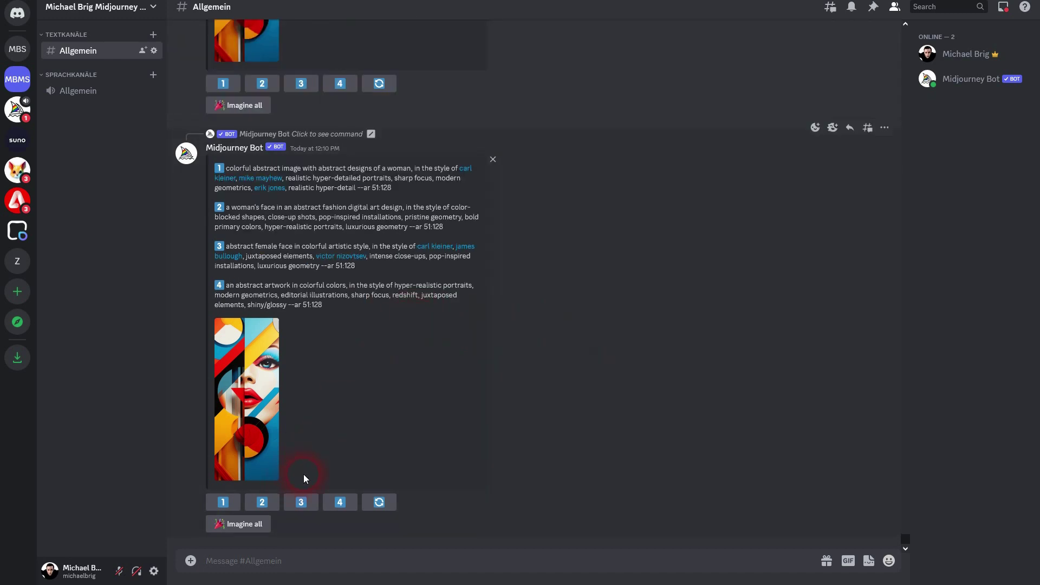
# Step: Submit the first new prompt as an image job, changing --ar 51:128 to 16:9
pyautogui.click(230, 503)
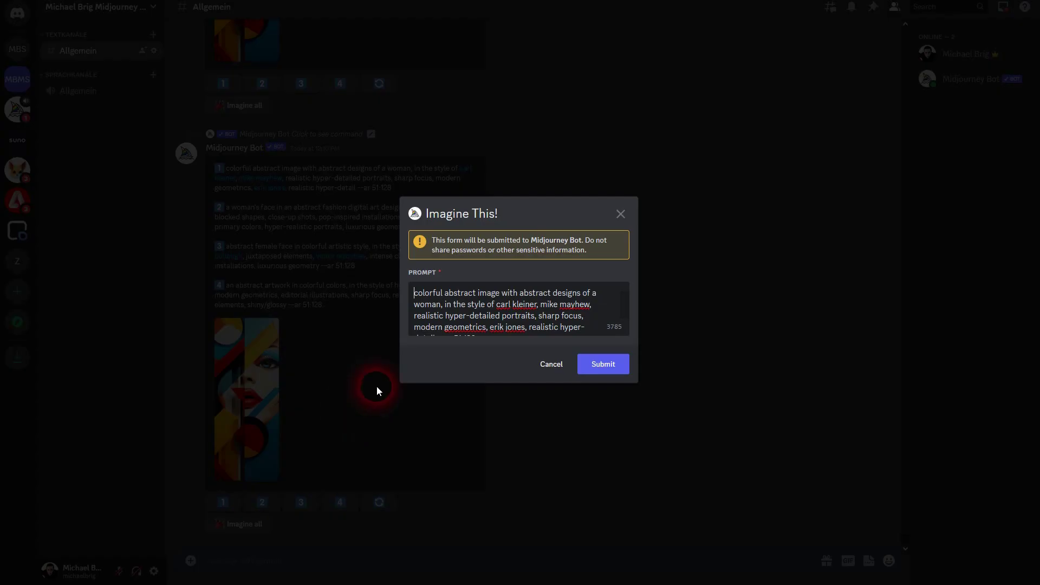
pyautogui.scroll(-1, 503, 312)
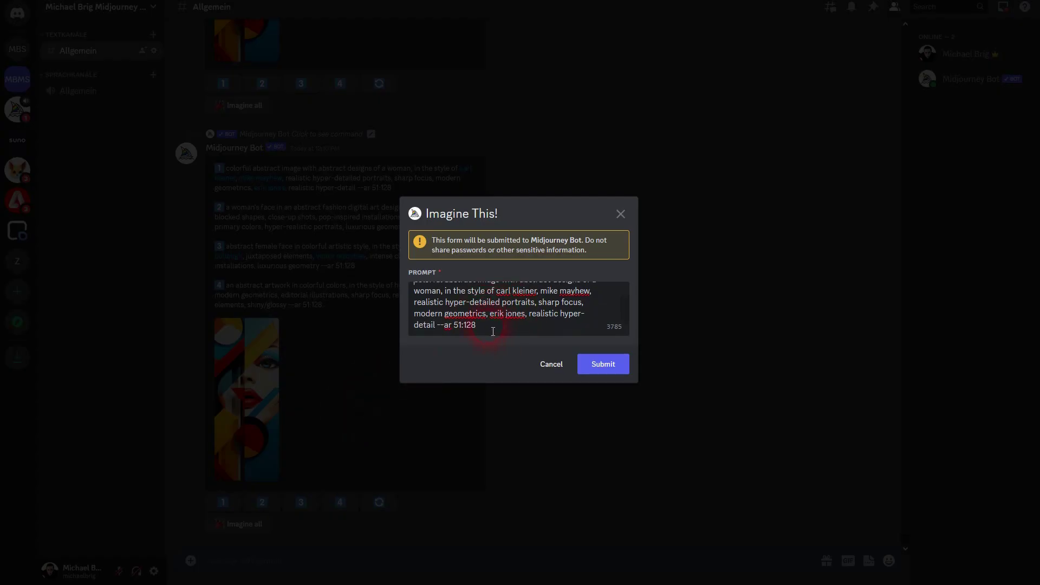
pyautogui.moveTo(490, 326); pyautogui.dragTo(453, 325)
pyautogui.write('16')
pyautogui.scroll(1, 490, 329)
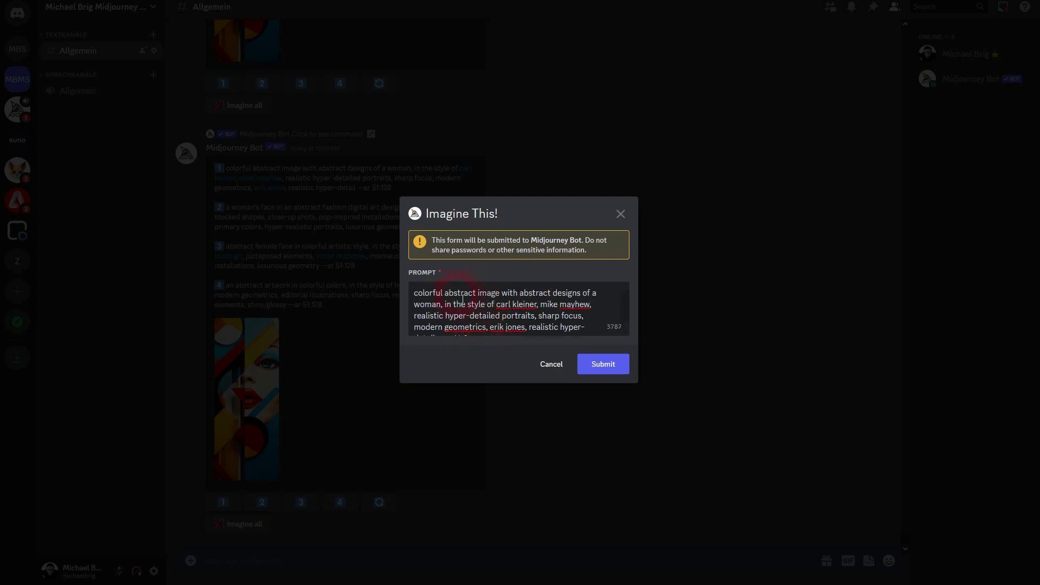
pyautogui.moveTo(509, 307); pyautogui.dragTo(569, 318)
pyautogui.click(568, 318)
pyautogui.click(619, 364)
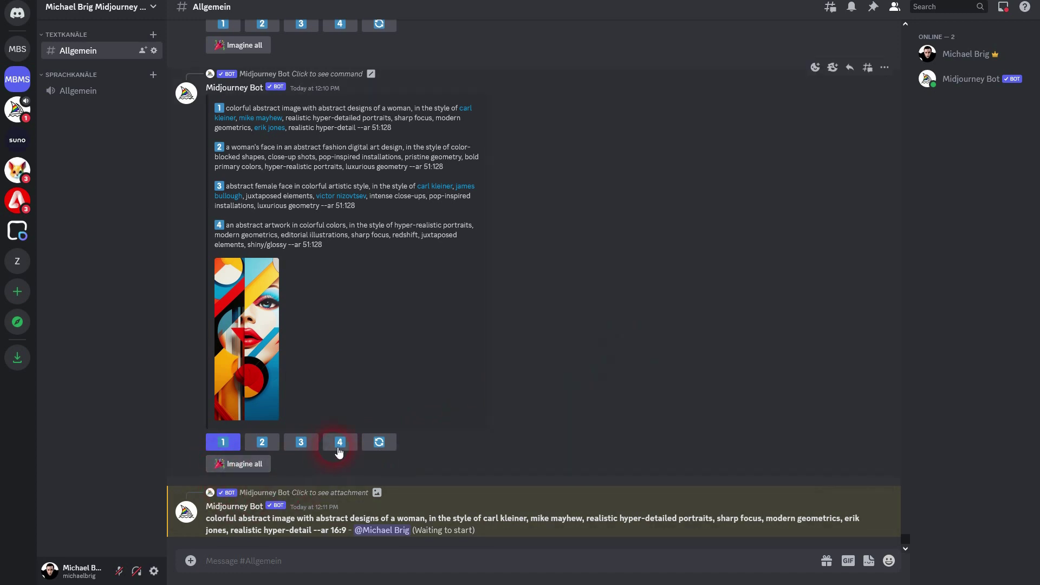
# Step: Request another set of prompt descriptions and scroll through the bot's replies
pyautogui.click(386, 447)
pyautogui.scroll(5, 631, 338)
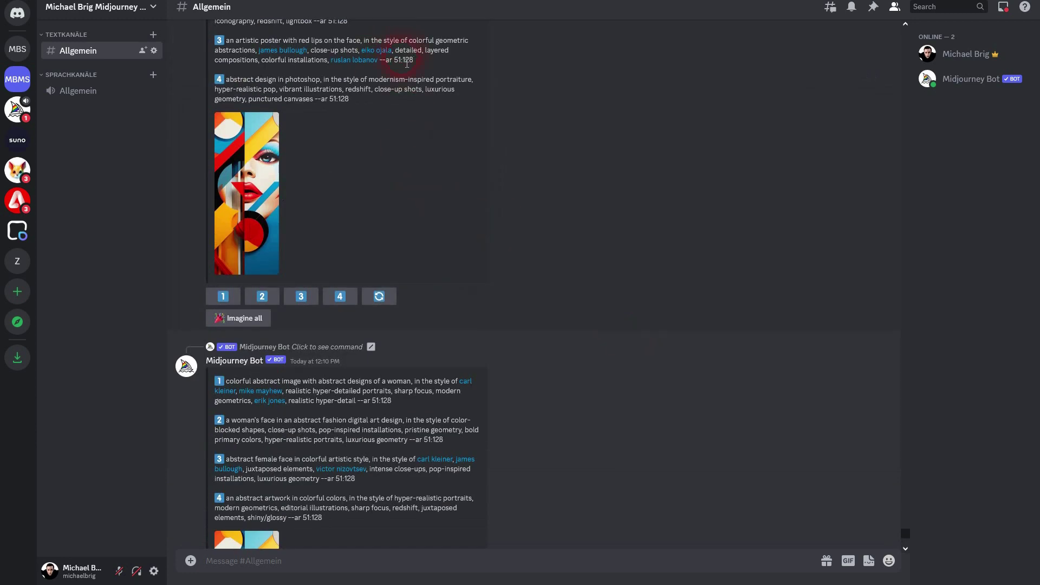
pyautogui.scroll(-5, 368, 162)
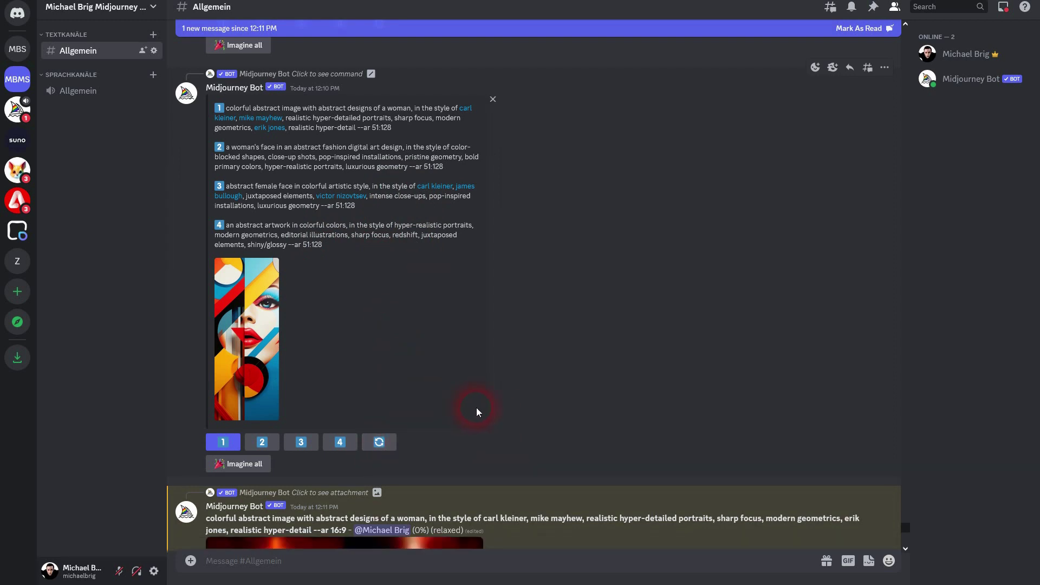
pyautogui.scroll(-5, 489, 395)
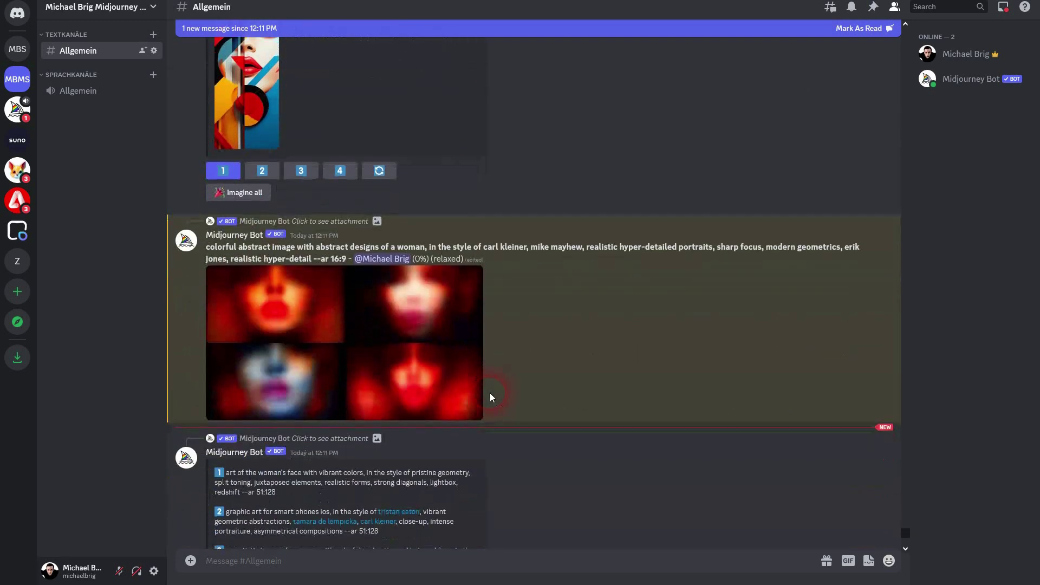
pyautogui.scroll(-5, 410, 324)
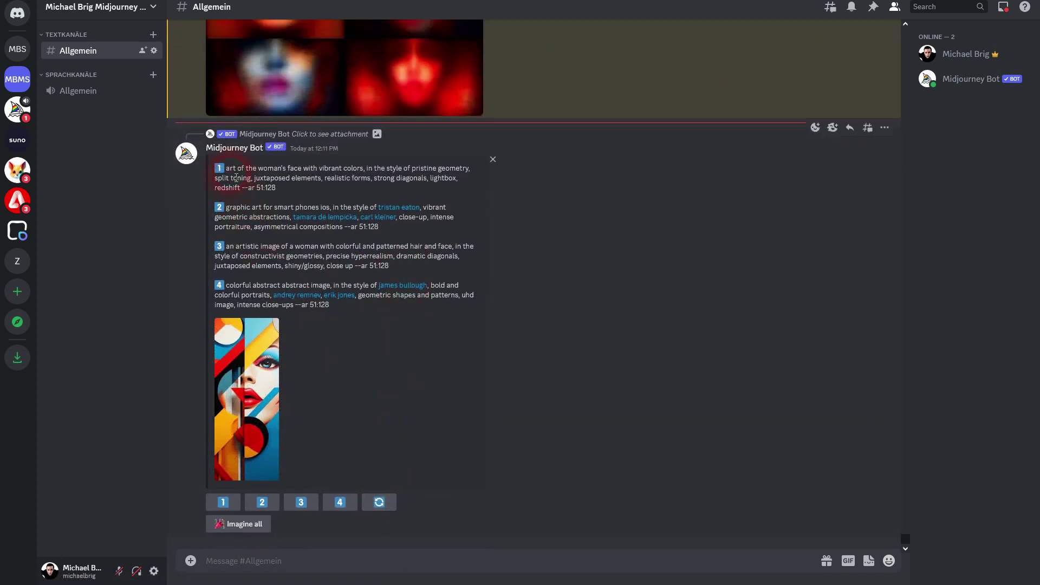
# Step: Select the first prompt's text, then cancel Remove All Embeds to keep the suggested prompts
pyautogui.moveTo(237, 167); pyautogui.dragTo(306, 199)
pyautogui.scroll(10, 306, 198)
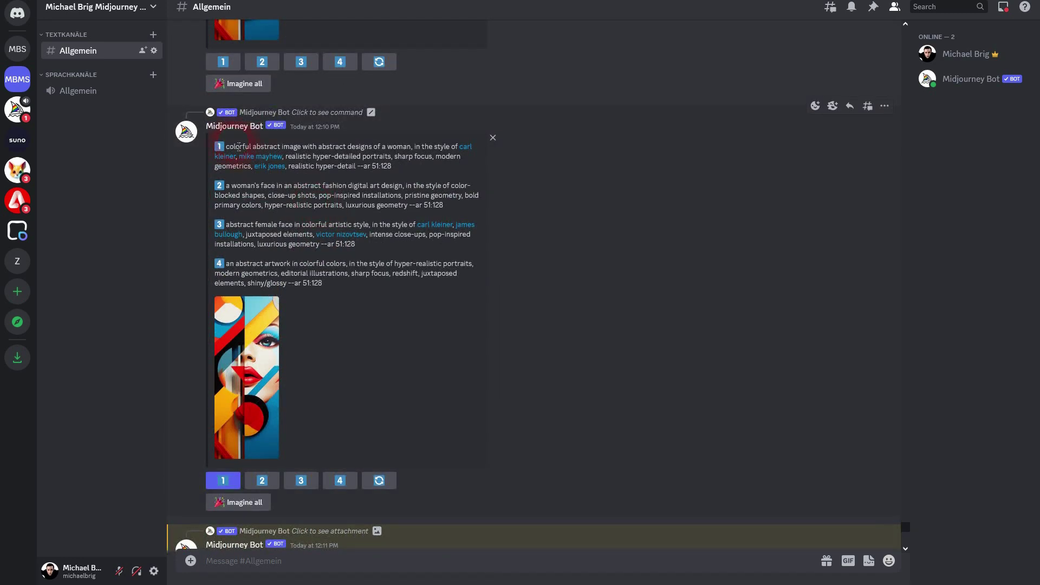
pyautogui.moveTo(239, 146); pyautogui.dragTo(412, 169)
pyautogui.click(406, 169)
pyautogui.scroll(-1, 429, 193)
pyautogui.scroll(-10, 428, 193)
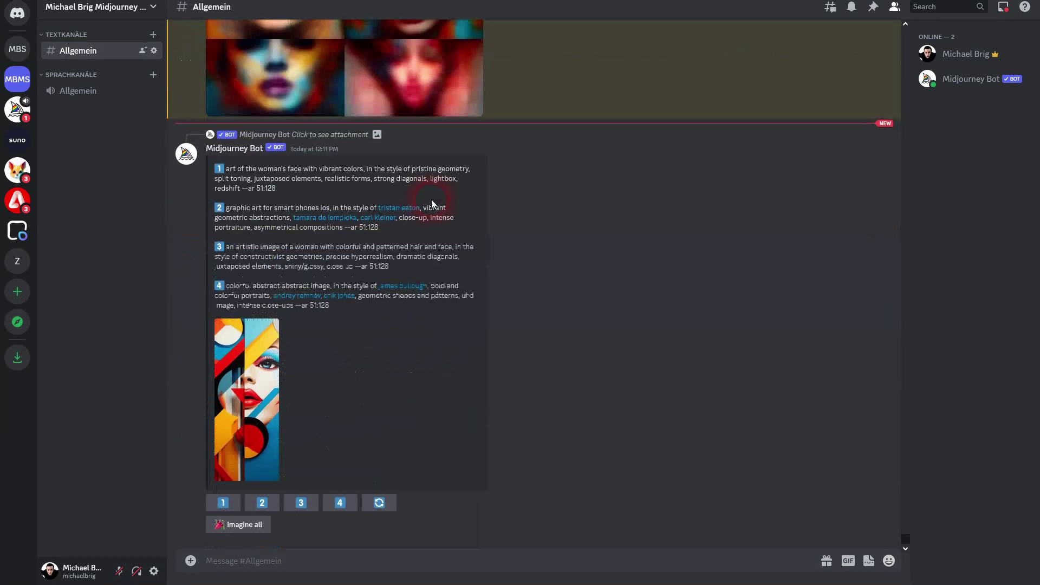
pyautogui.click(493, 158)
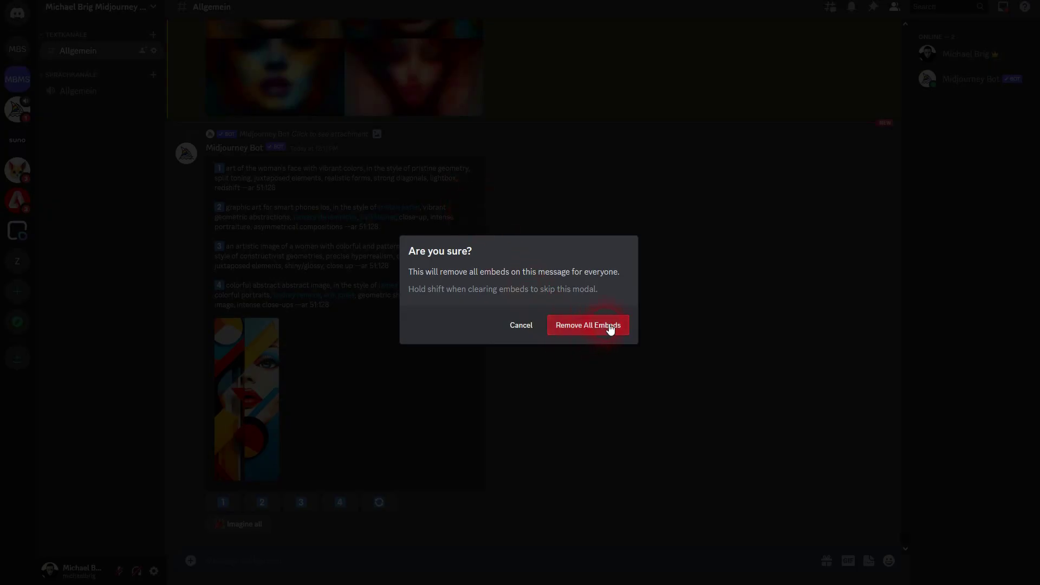
pyautogui.click(520, 325)
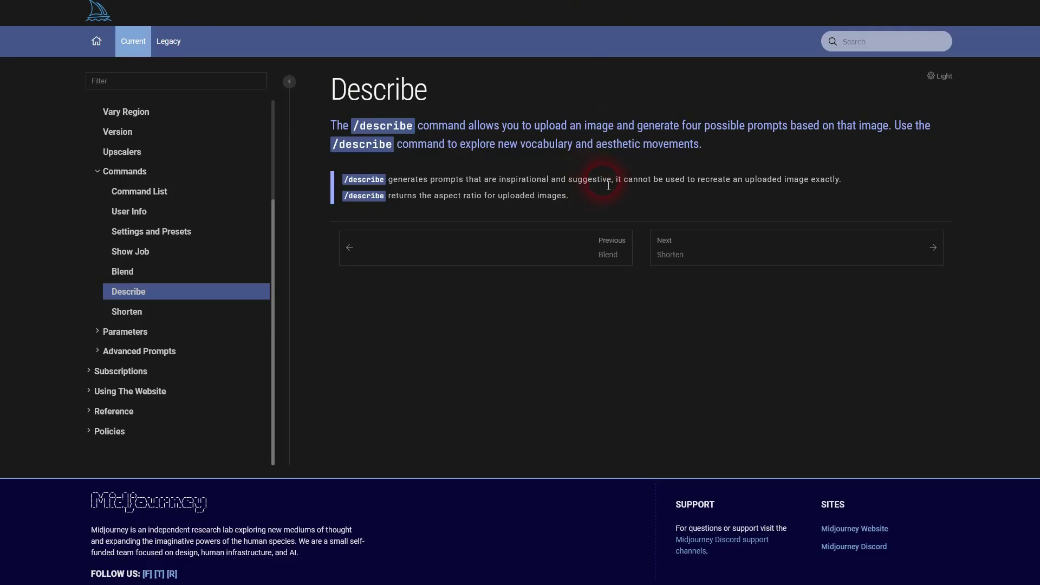
# Step: Highlight the Describe page lines about four suggested prompts and the returned aspect ratio
pyautogui.moveTo(330, 122); pyautogui.dragTo(799, 156)
pyautogui.click(523, 195)
pyautogui.moveTo(585, 204); pyautogui.dragTo(435, 205)
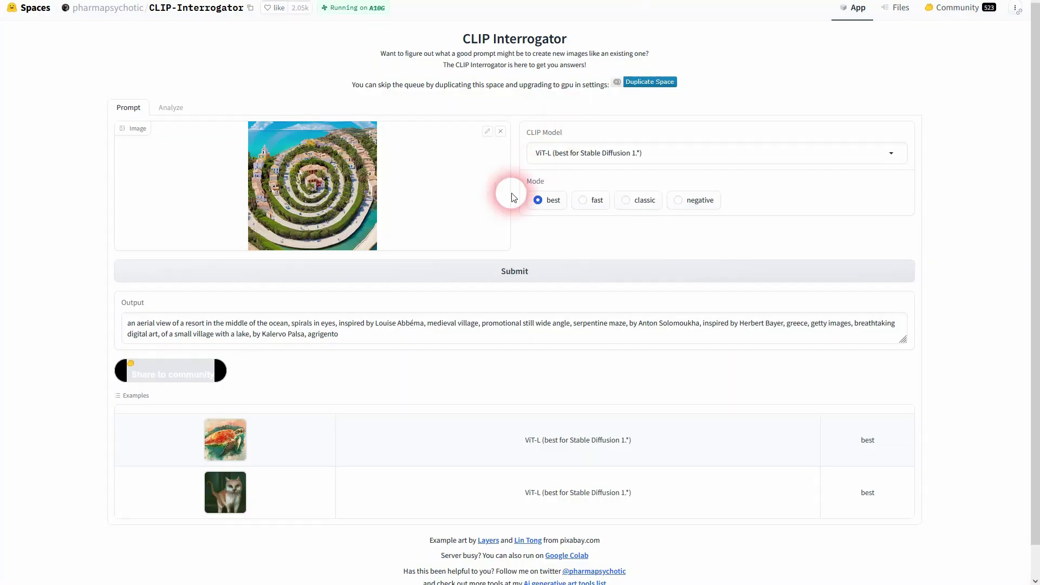
# Step: Replace the spiral resort image with the geometric portrait in CLIP Interrogator and submit it
pyautogui.moveTo(447, 36); pyautogui.dragTo(592, 40)
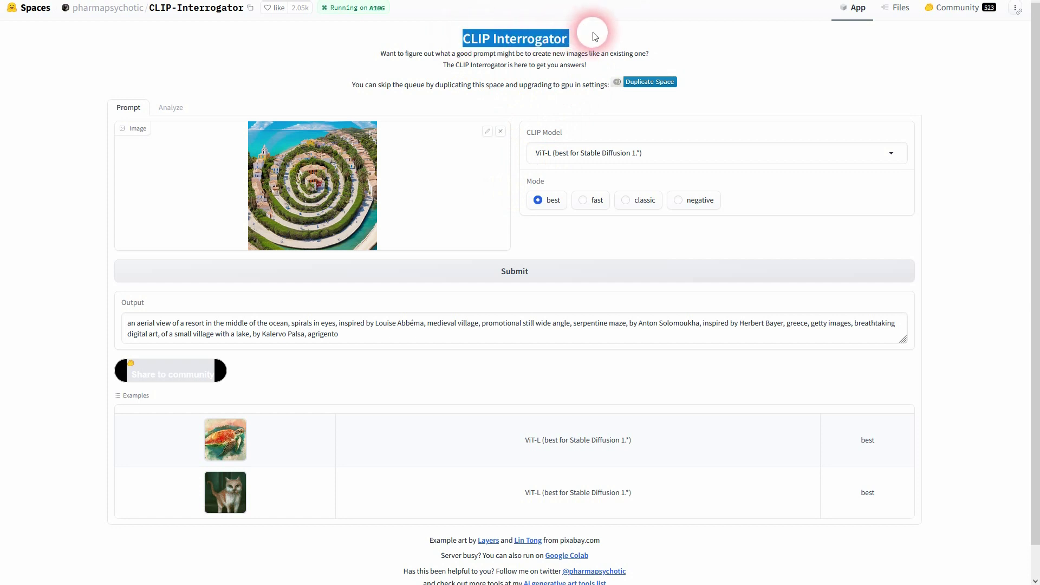
pyautogui.click(500, 131)
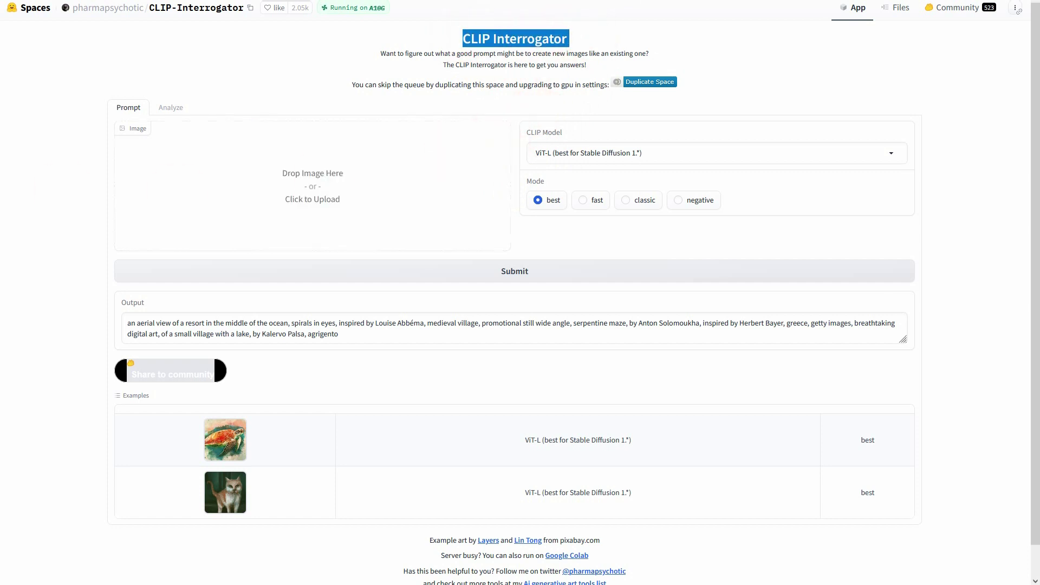
pyautogui.moveTo(279, 213); pyautogui.dragTo(281, 217)
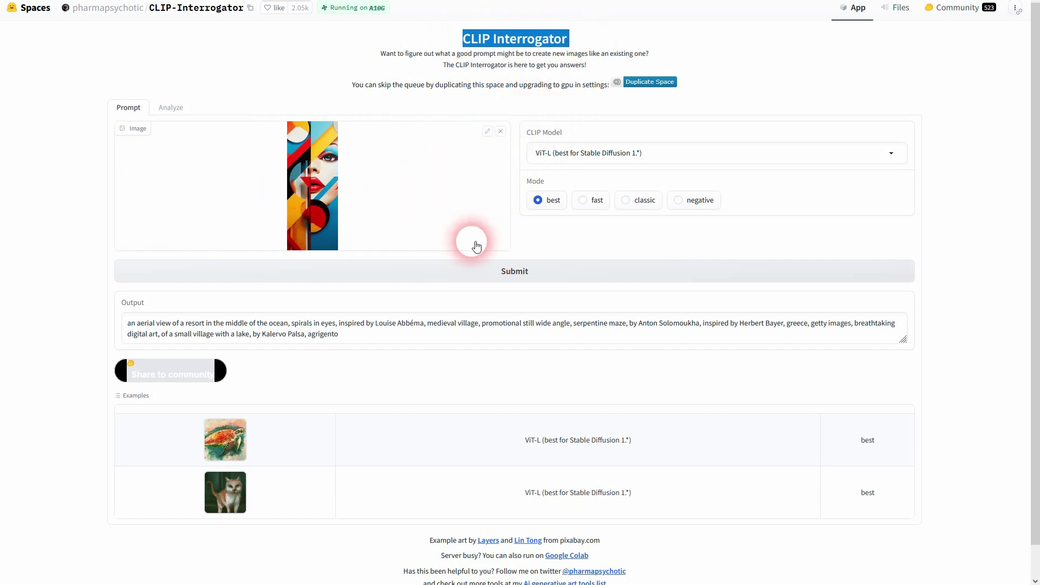
pyautogui.click(506, 270)
pyautogui.click(870, 312)
pyautogui.click(883, 301)
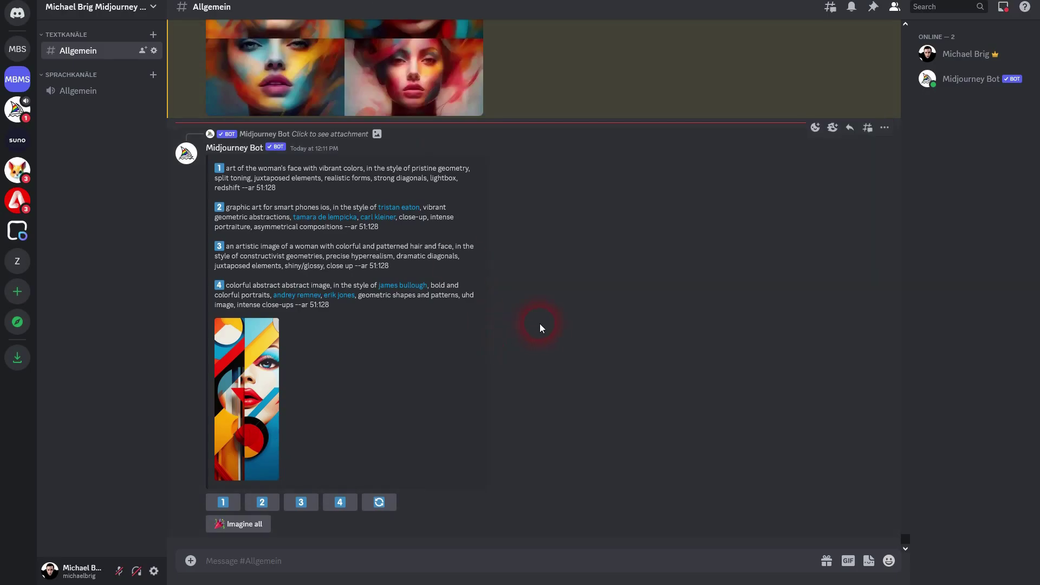
# Step: View the finished 16:9 grid of colourful abstract women at full size, then close it
pyautogui.scroll(3, 544, 336)
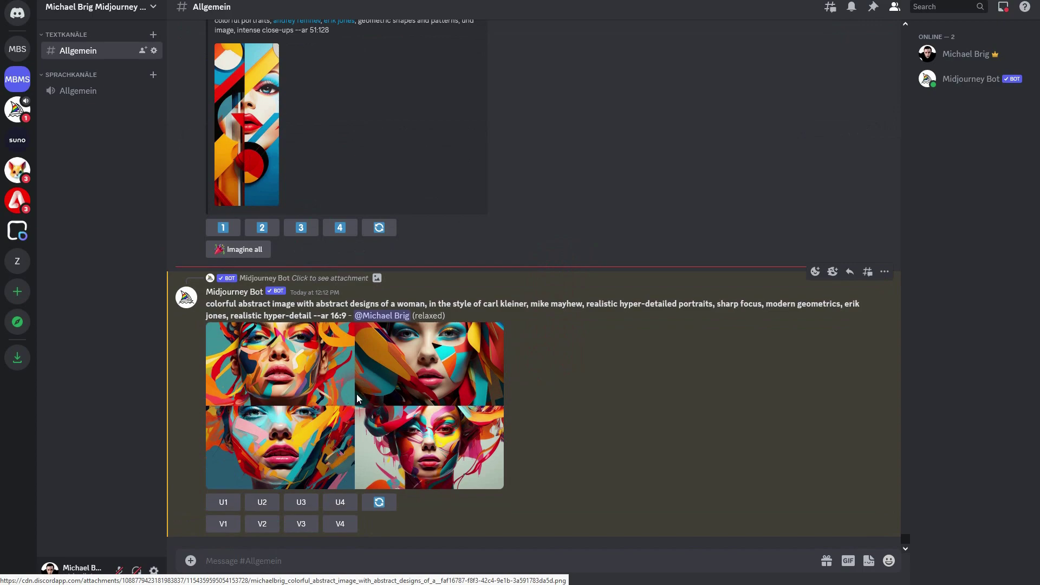
pyautogui.click(357, 398)
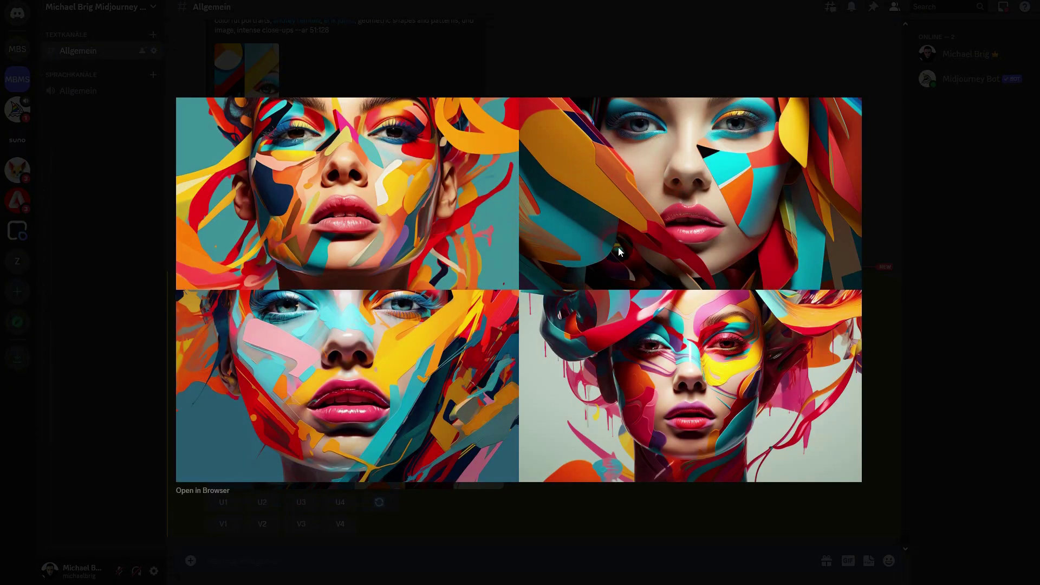
pyautogui.click(928, 290)
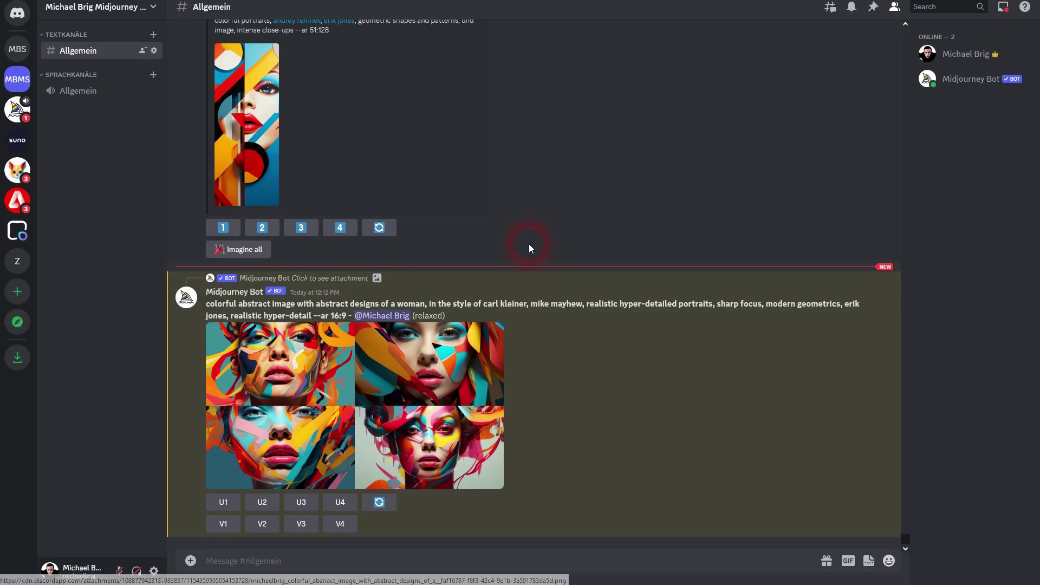
pyautogui.scroll(1, 528, 244)
pyautogui.scroll(-1, 521, 274)
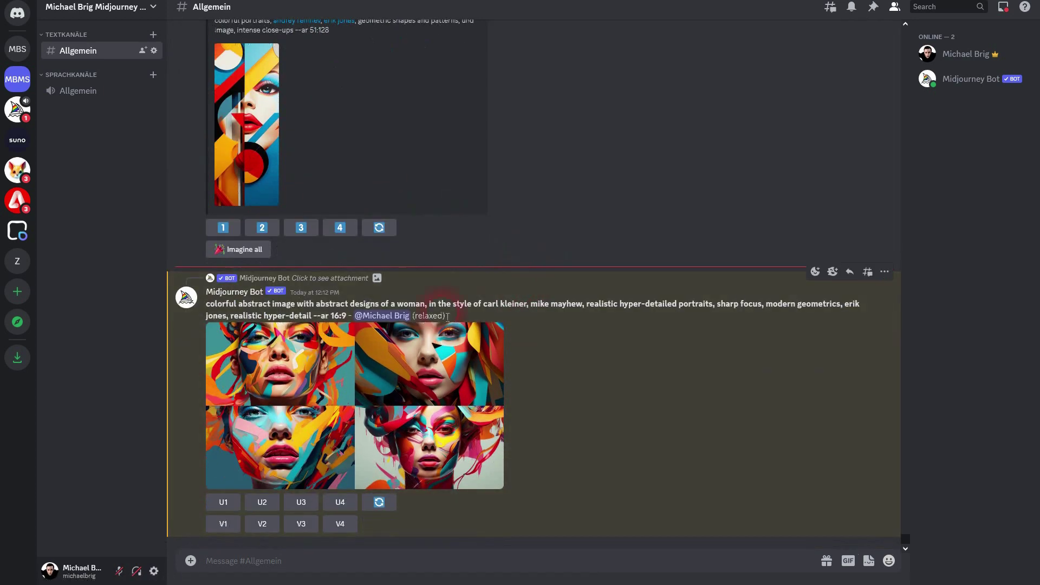
pyautogui.moveTo(340, 316)
pyautogui.mouseDown()
pyautogui.moveTo(320, 316)
pyautogui.moveTo(348, 318)
pyautogui.mouseUp()
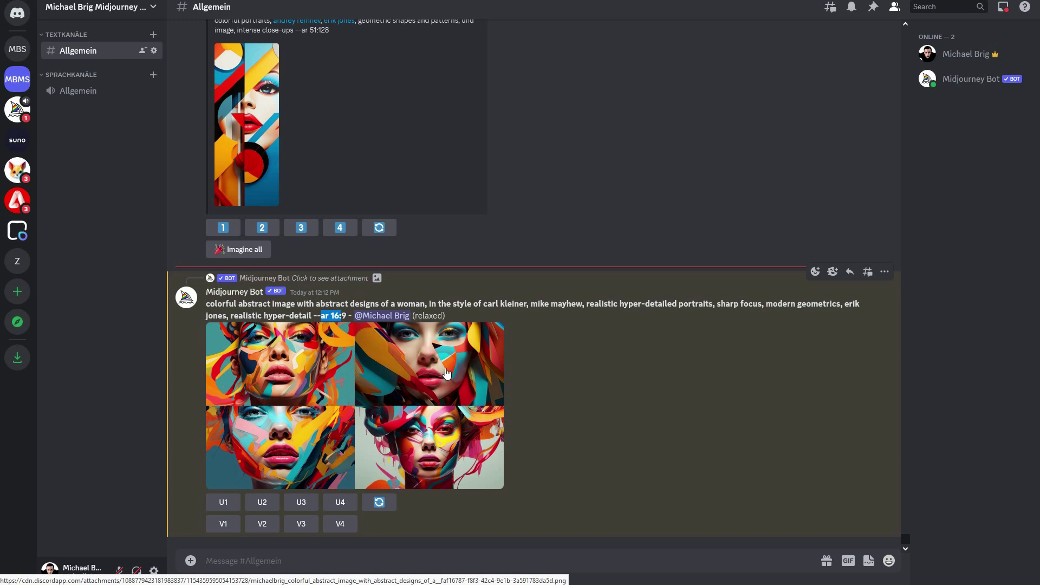
# Step: Start a new /describe command from the message box using /des
pyautogui.click(255, 565)
pyautogui.write('/des')
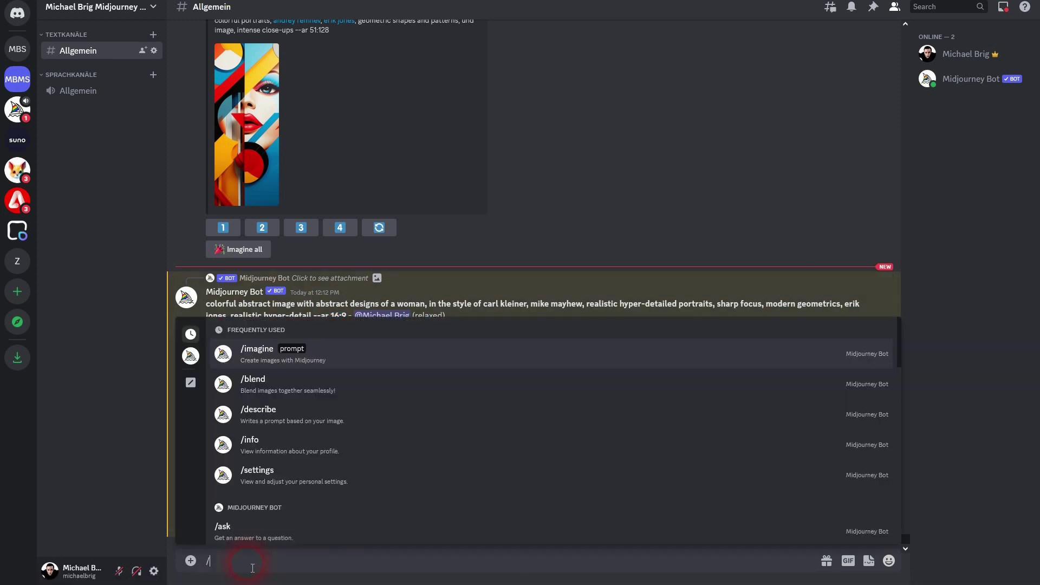
pyautogui.click(232, 533)
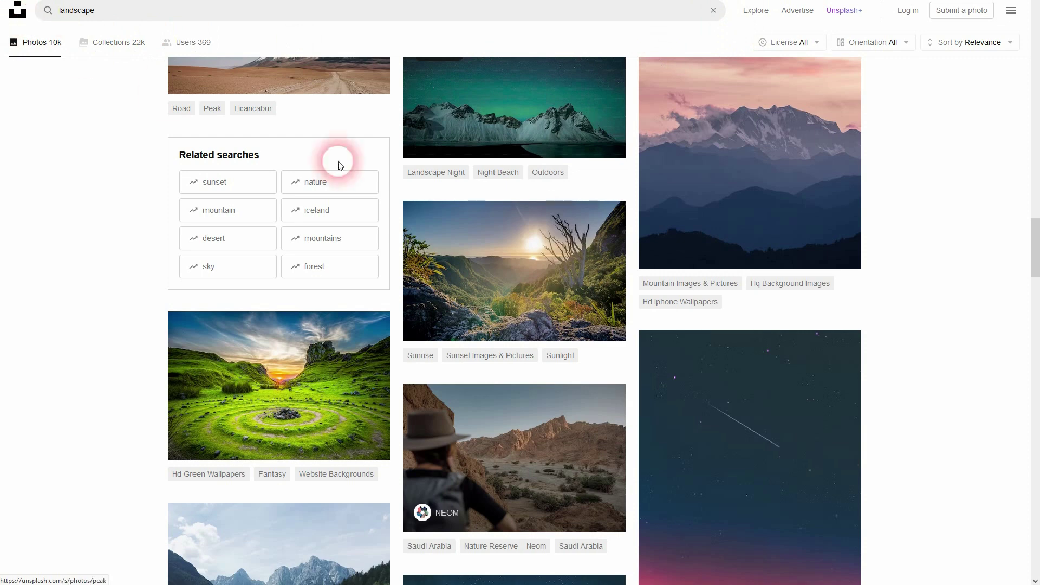
# Step: Open the green valley stone-spiral photo from Unsplash's landscape results and download it
pyautogui.click(305, 384)
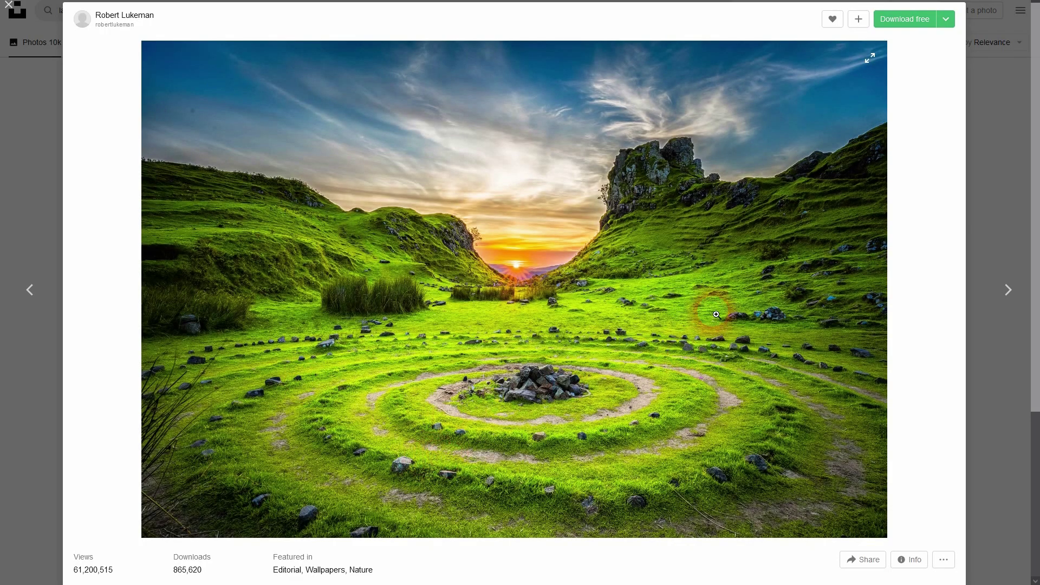
pyautogui.click(916, 21)
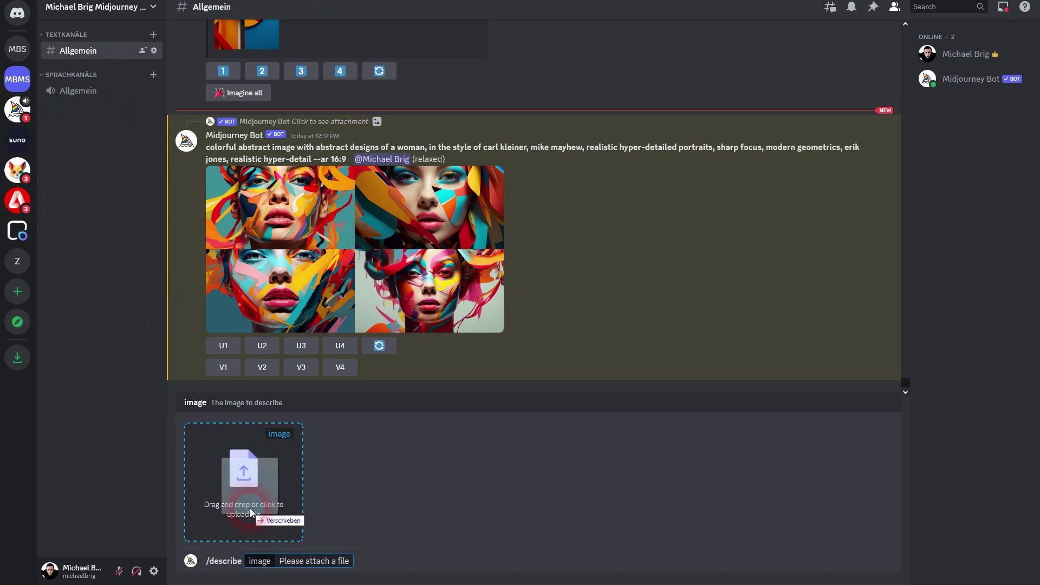
# Step: Send /describe with the original landscape photo and read the 'Image too large' error
pyautogui.moveTo(251, 512); pyautogui.dragTo(251, 514)
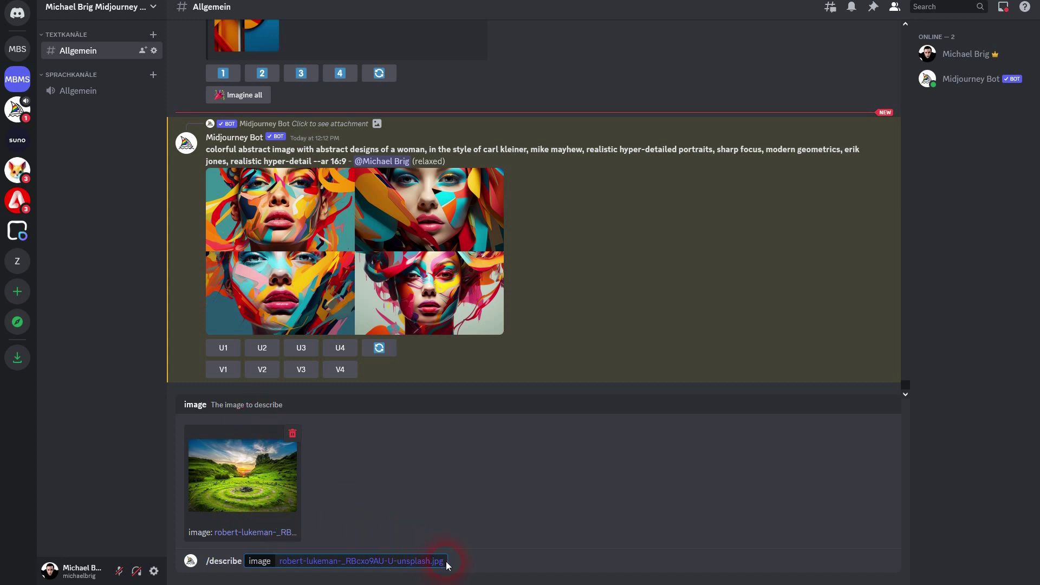
pyautogui.press('Return')
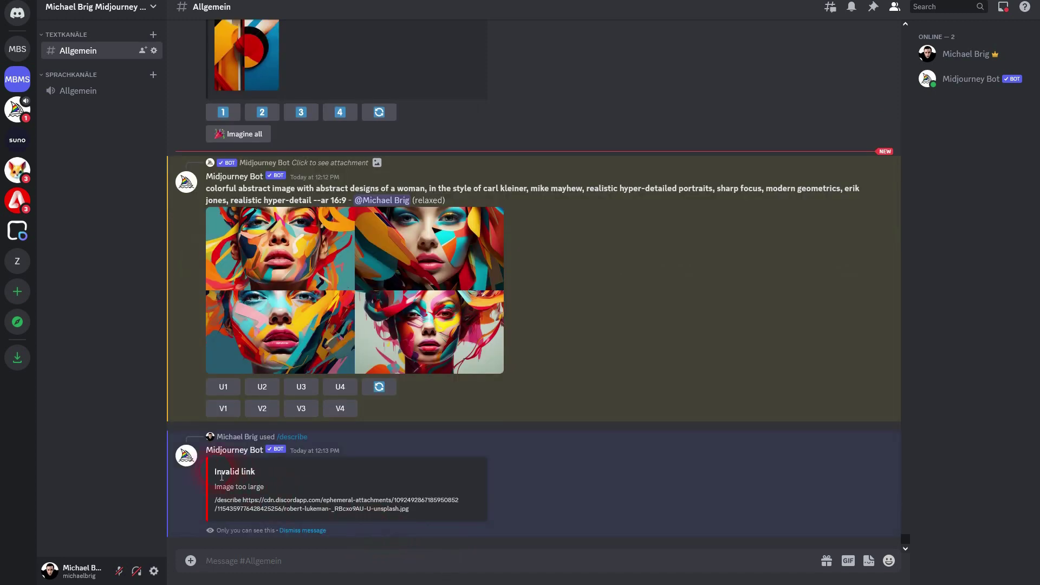
pyautogui.moveTo(227, 475); pyautogui.dragTo(206, 490)
pyautogui.click(295, 499)
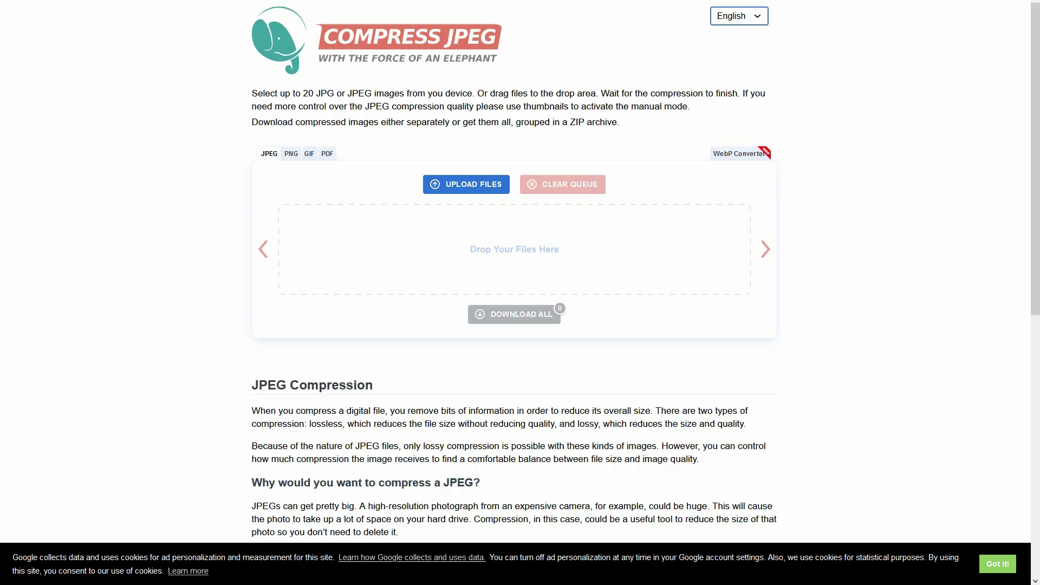
# Step: Upload the 13.5 MB landscape JPG to compressjpeg.com for compression
pyautogui.click(600, 218)
pyautogui.moveTo(441, 220); pyautogui.dragTo(523, 262)
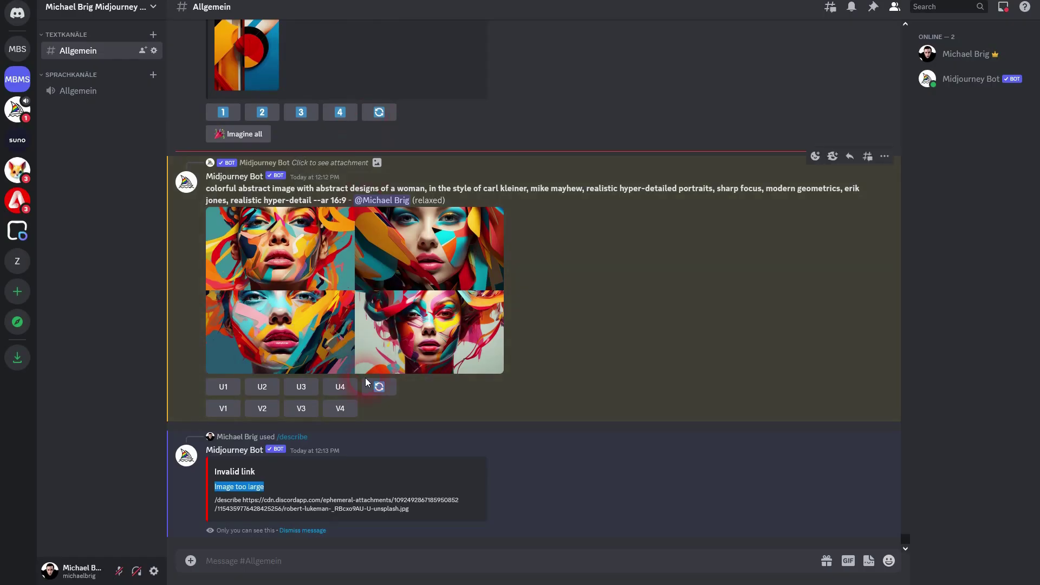
# Step: Send a /describe request with the compressed landscape photo attached
pyautogui.click(264, 563)
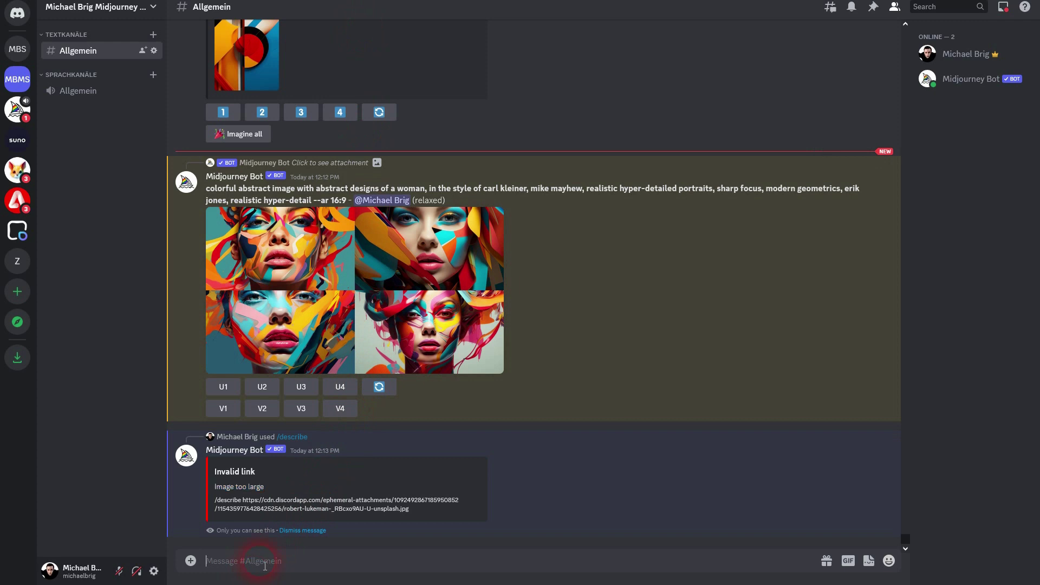
pyautogui.write('/desc')
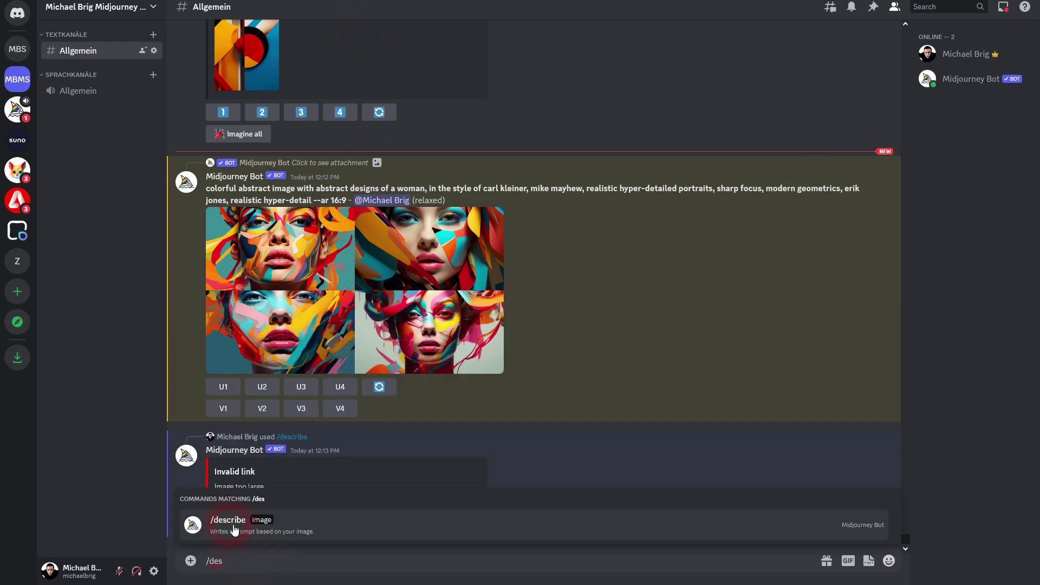
pyautogui.click(230, 526)
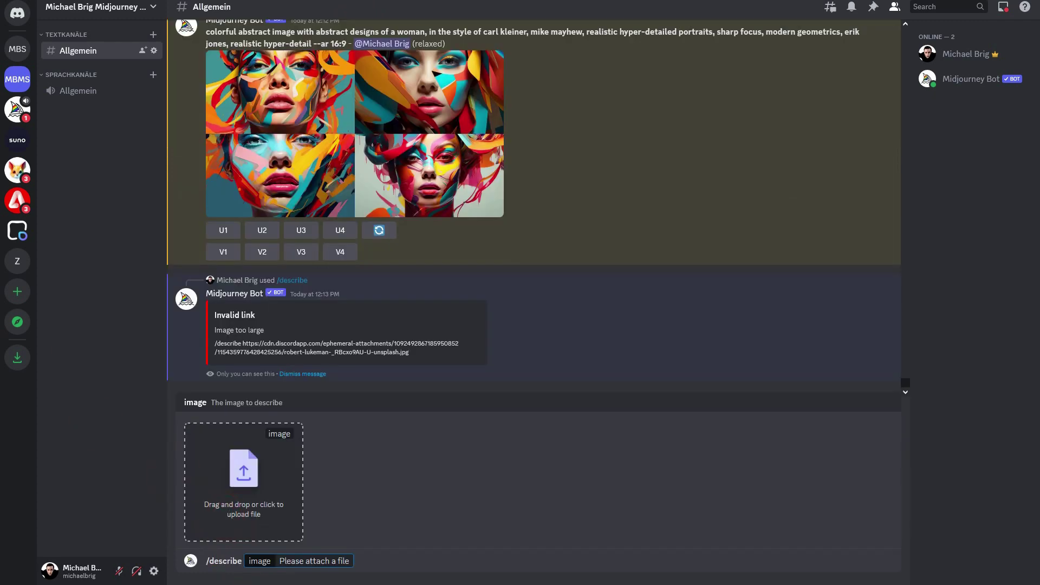
pyautogui.moveTo(162, 434); pyautogui.dragTo(230, 520)
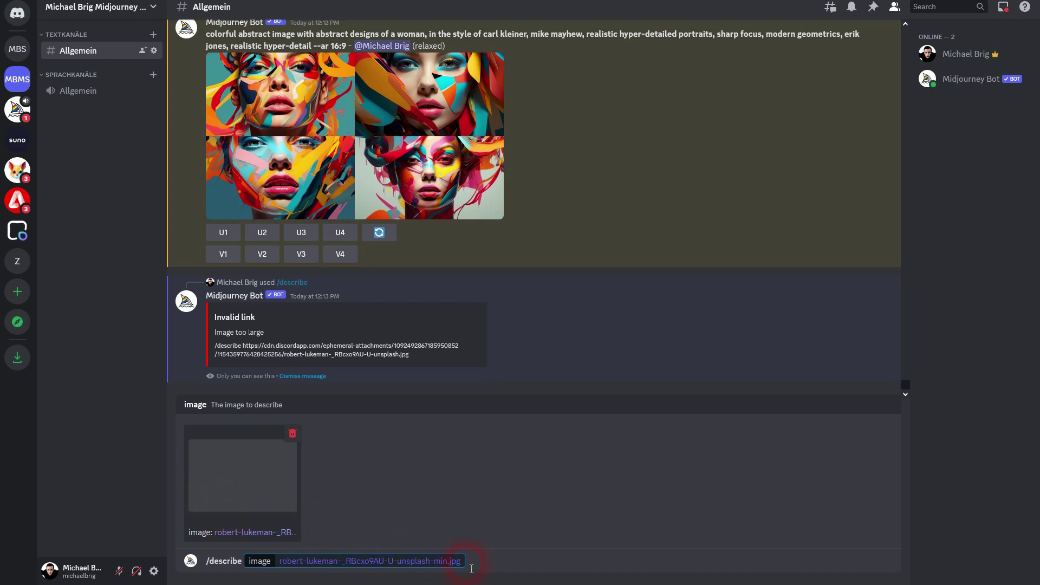
pyautogui.click(445, 564)
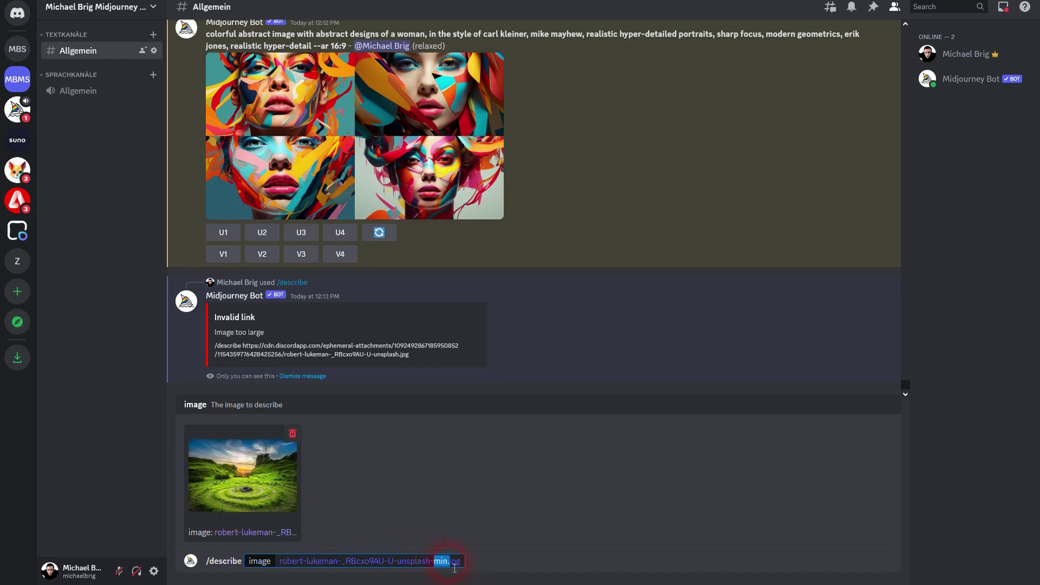
pyautogui.press('Return')
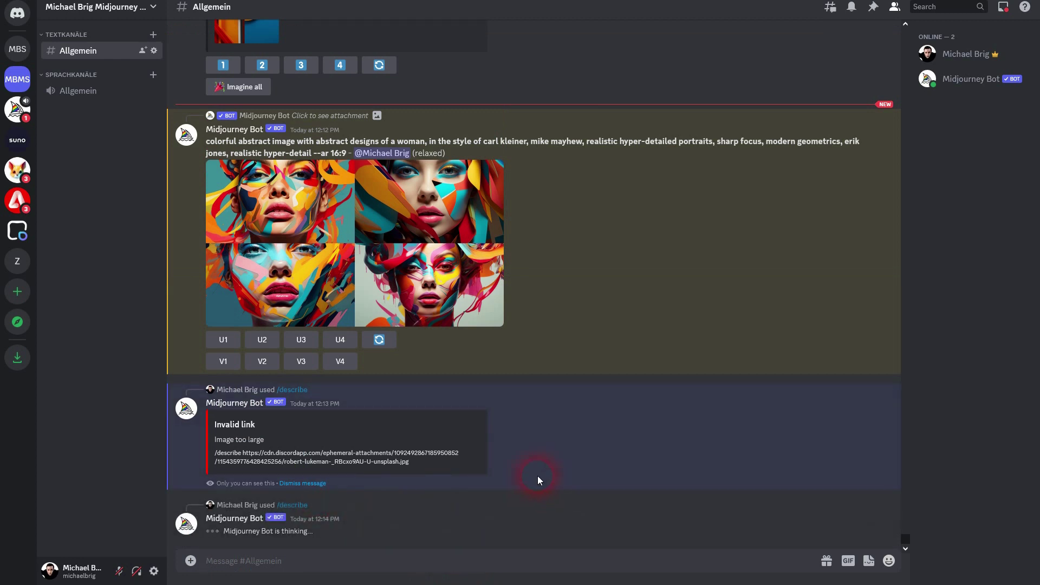
# Step: Review the bot's four --ar 128:85 prompts and glance at the Batman photo in the browser
pyautogui.moveTo(237, 531); pyautogui.dragTo(279, 538)
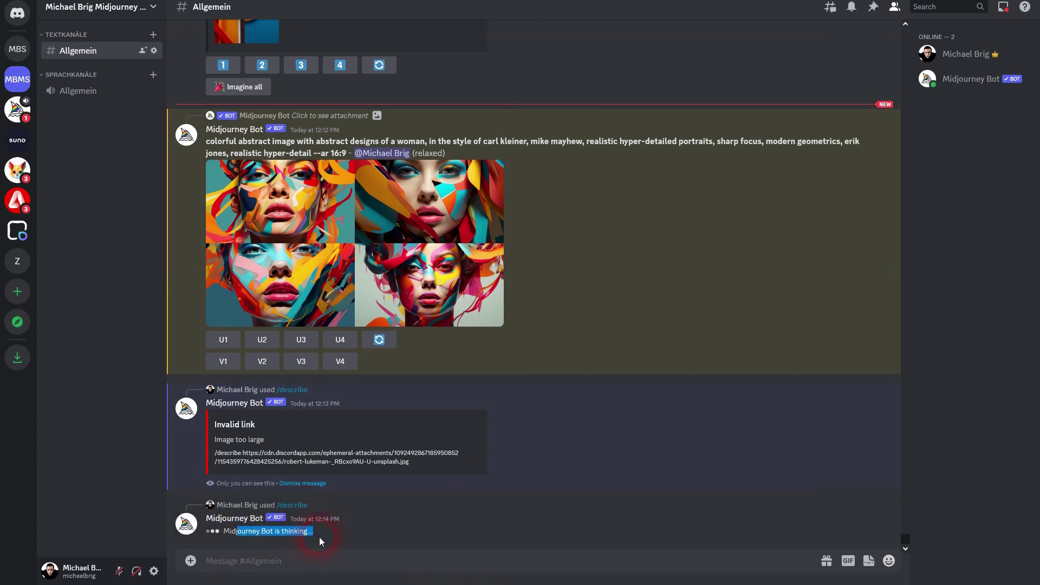
pyautogui.moveTo(213, 440); pyautogui.dragTo(285, 446)
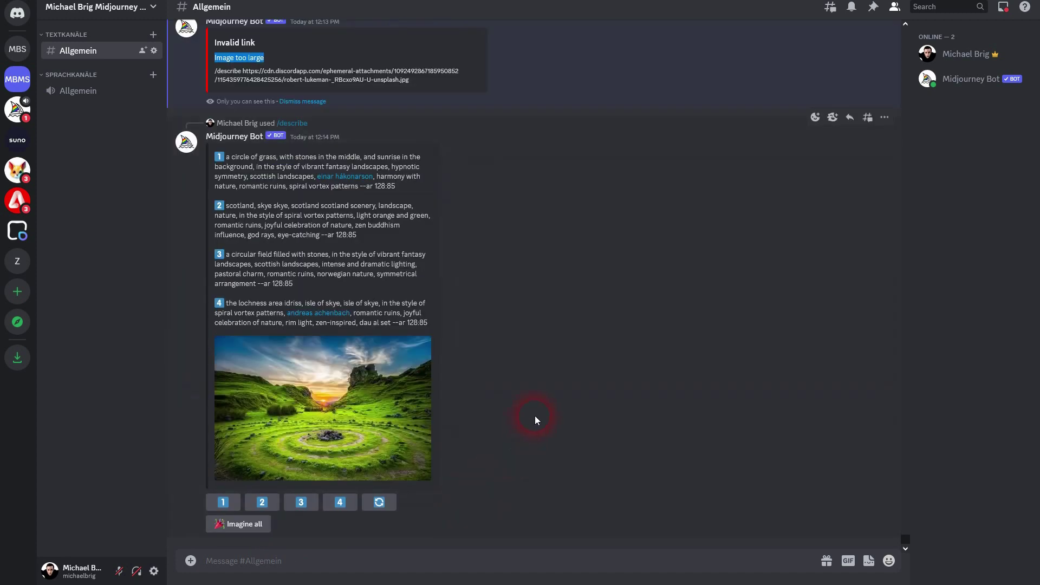
pyautogui.moveTo(245, 157); pyautogui.dragTo(391, 229)
pyautogui.click(398, 241)
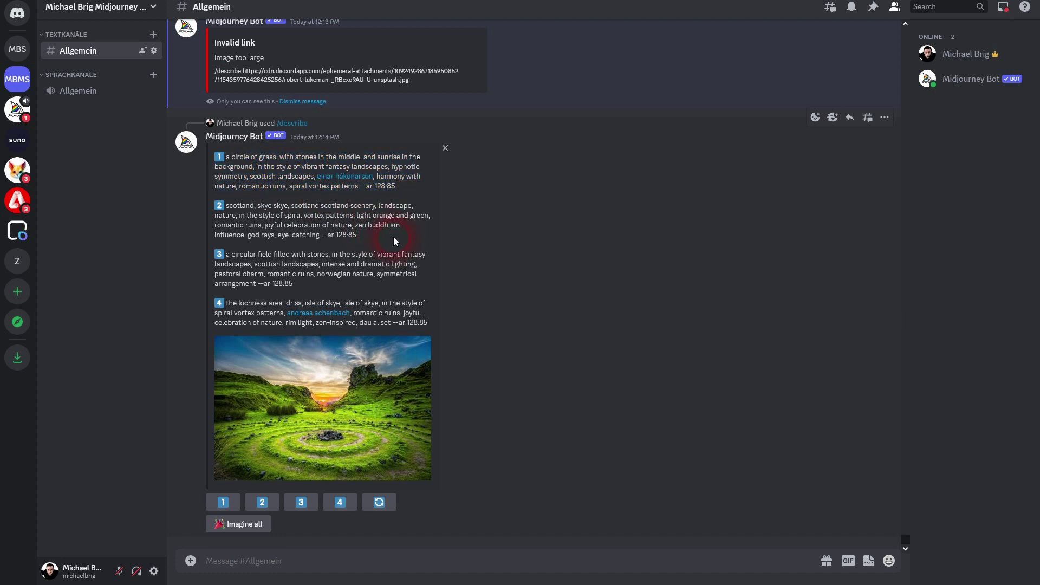
pyautogui.click(515, 199)
pyautogui.hotkey('alt', 'Tab')
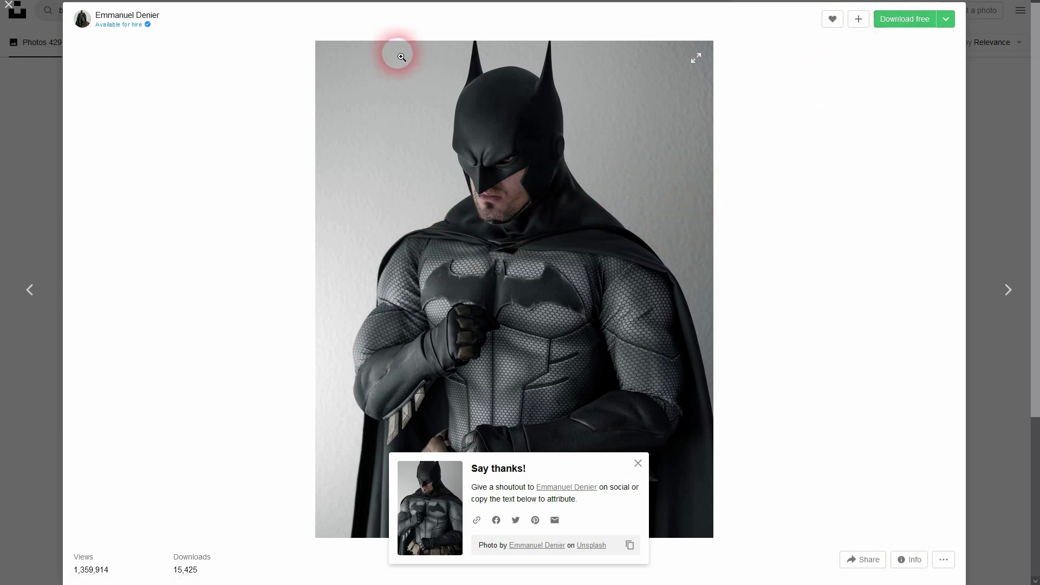
pyautogui.hotkey('alt', 'Tab')
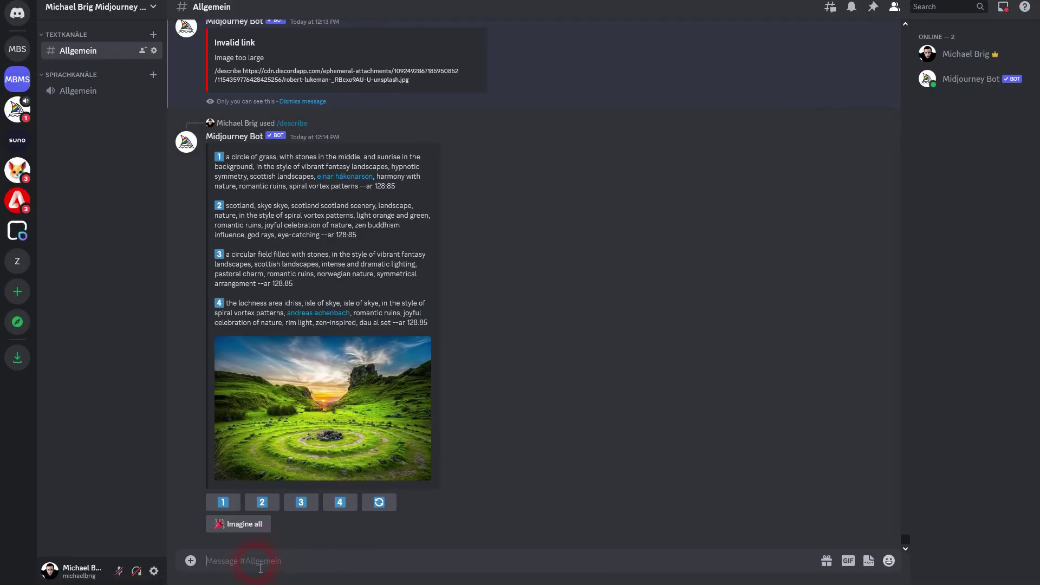
# Step: Run /describe on the Batman costume photo to get four --ar 51:64 prompts
pyautogui.write('/desc')
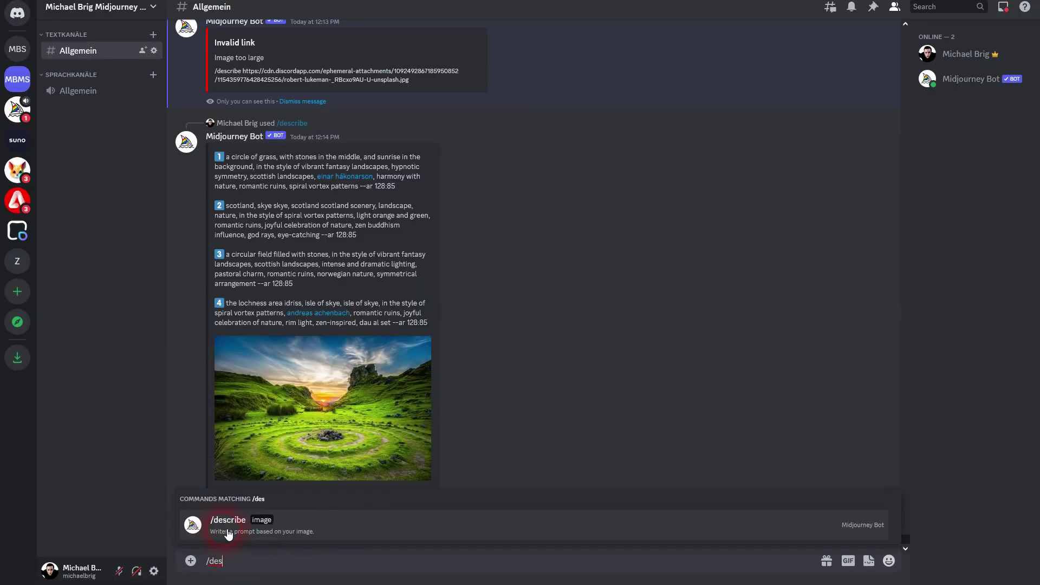
pyautogui.click(226, 534)
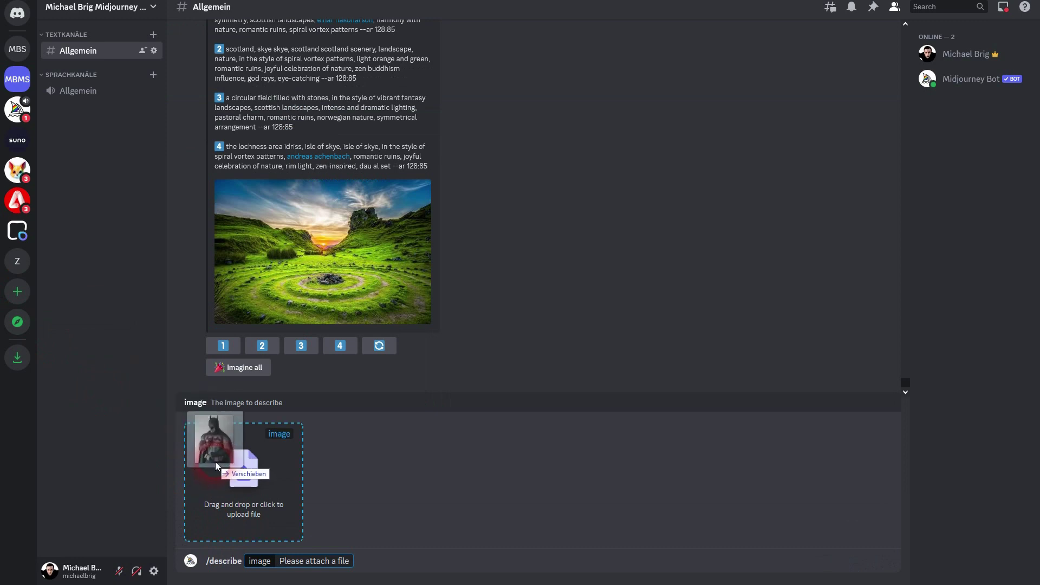
pyautogui.moveTo(232, 487); pyautogui.dragTo(232, 498)
pyautogui.click(447, 564)
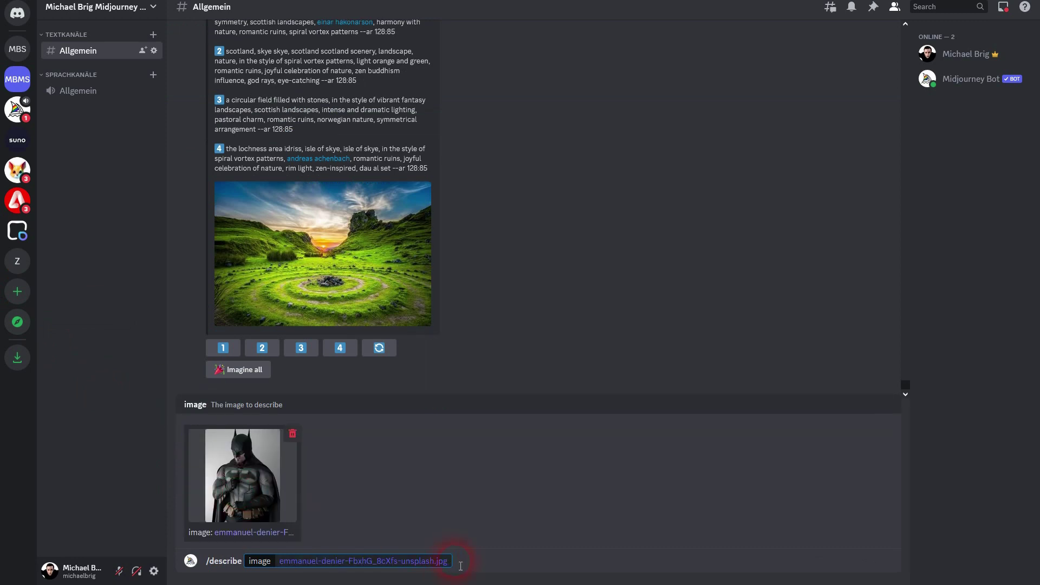
pyautogui.press('Return')
pyautogui.click(596, 482)
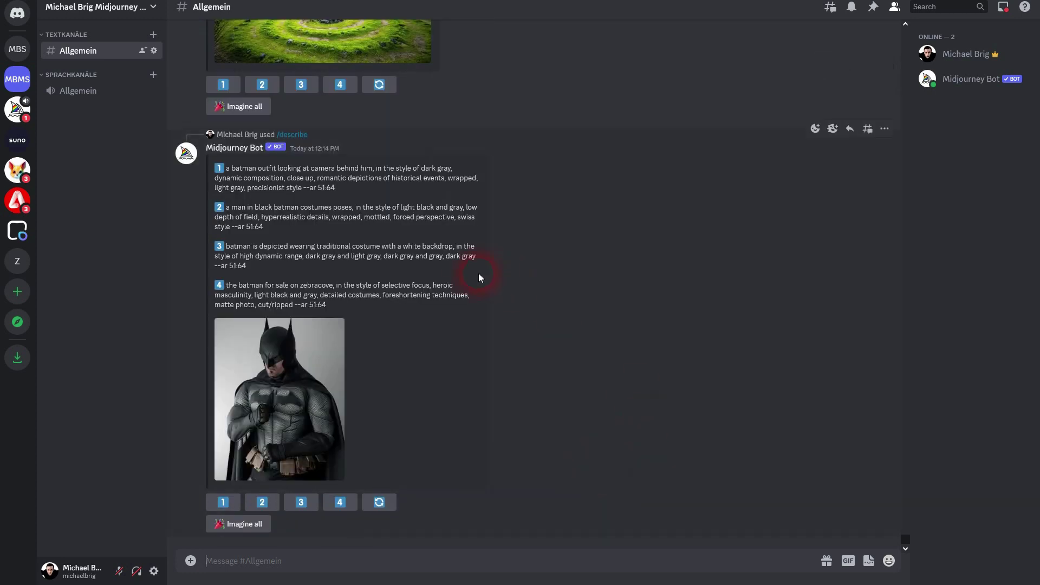
# Step: Reword the first Batman prompt to 'a comic hero outfit' with --ar 5:6 and submit it
pyautogui.click(223, 503)
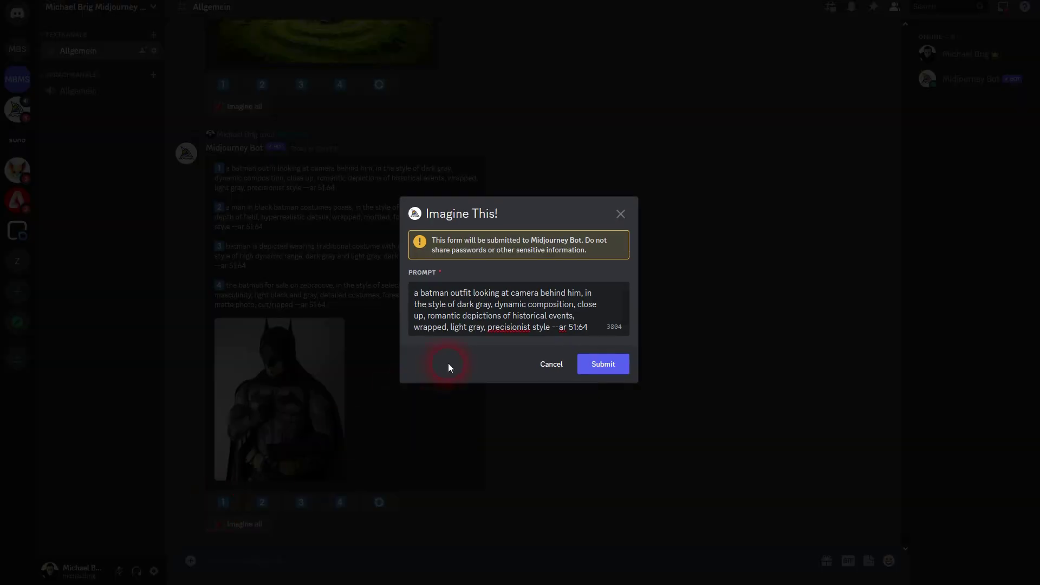
pyautogui.doubleClick(431, 293)
pyautogui.write('comic hero')
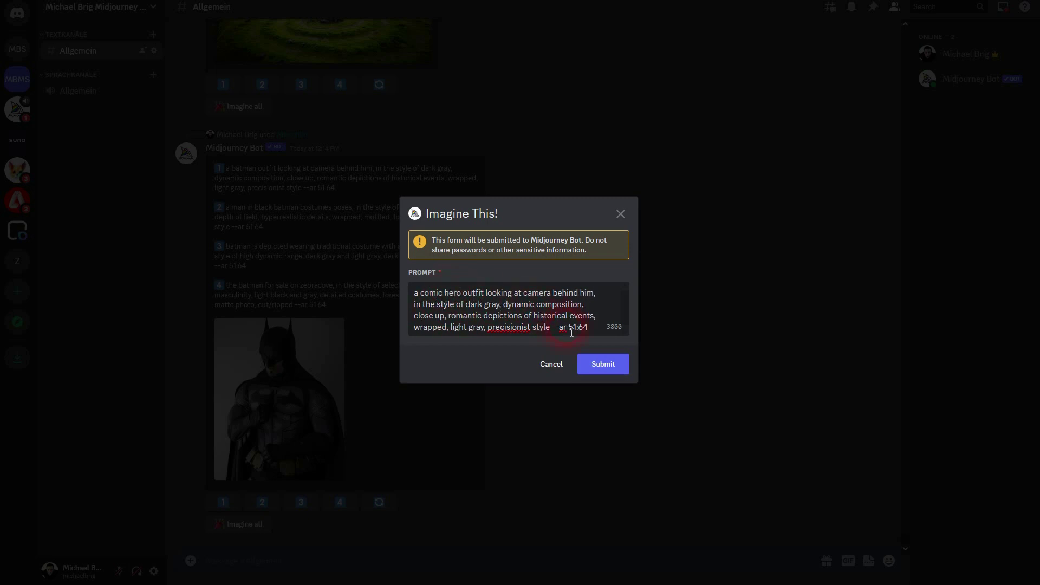
pyautogui.moveTo(568, 327); pyautogui.dragTo(588, 327)
pyautogui.write('5:16')
pyautogui.press('BackSpace')
pyautogui.press('BackSpace')
pyautogui.write('6')
pyautogui.click(605, 367)
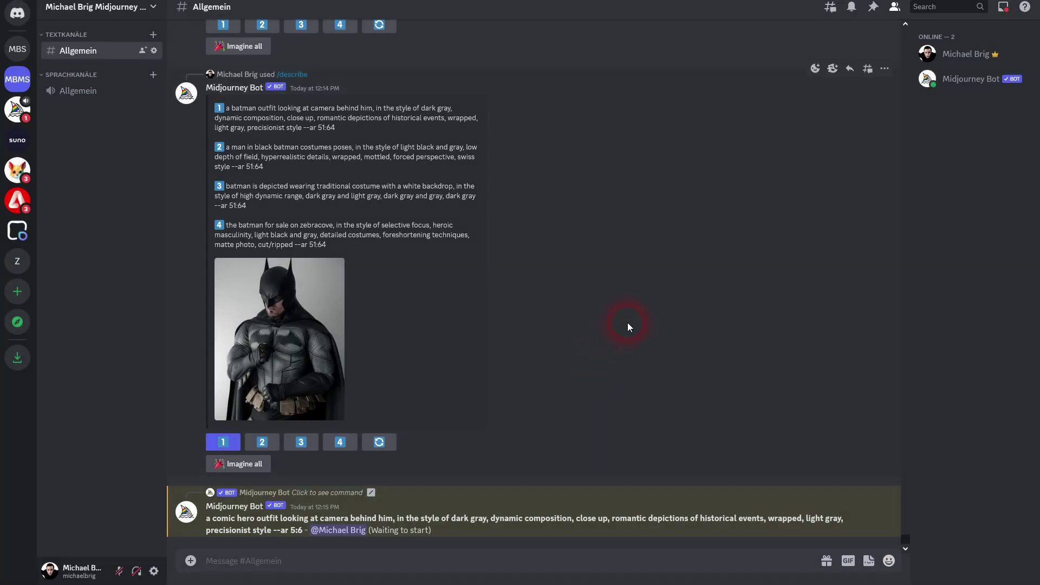
# Step: Edit the second prompt to 'superhero', 'costume' and --ar 16:9, then submit it
pyautogui.click(263, 442)
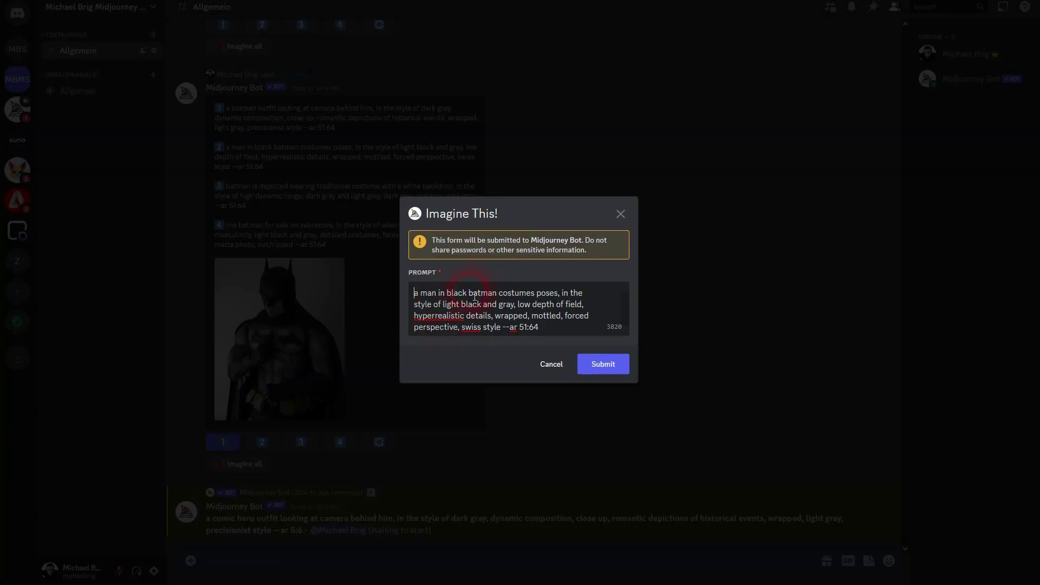
pyautogui.moveTo(467, 295); pyautogui.dragTo(496, 297)
pyautogui.write('superhero')
pyautogui.press('BackSpace')
pyautogui.moveTo(555, 328); pyautogui.dragTo(518, 329)
pyautogui.write('16:9')
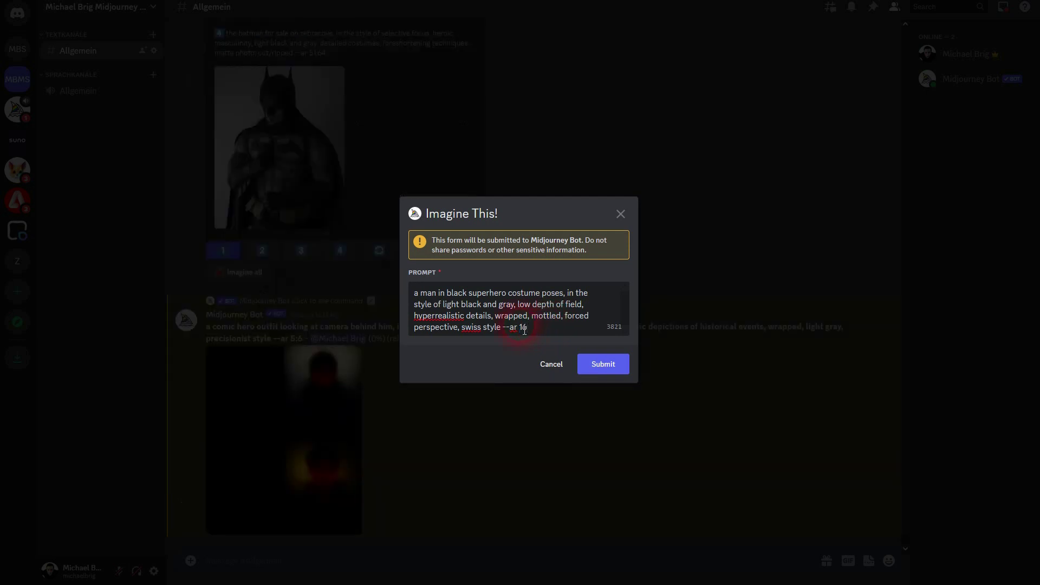
pyautogui.click(614, 368)
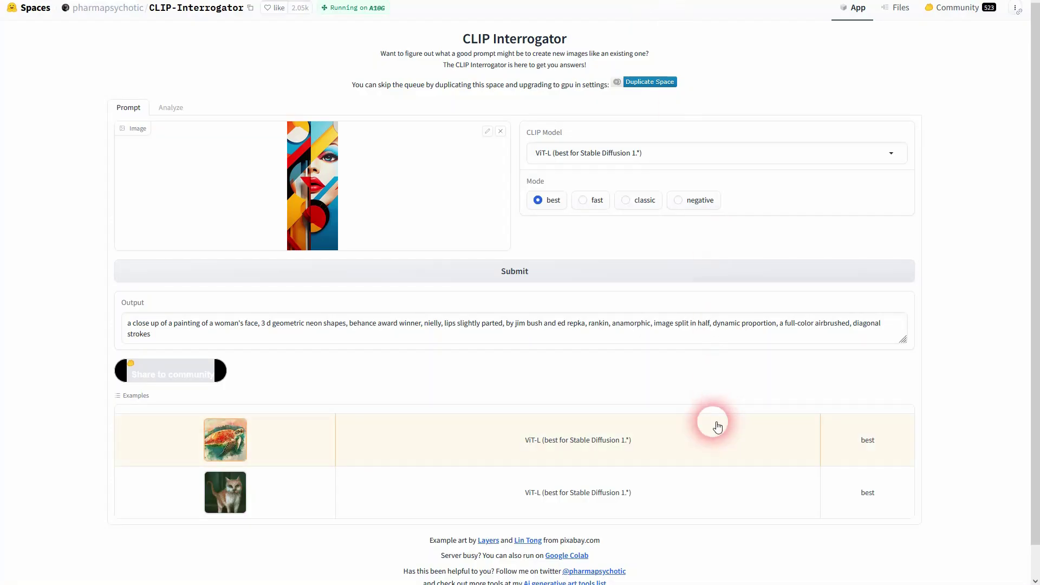
pyautogui.tripleClick(128, 324)
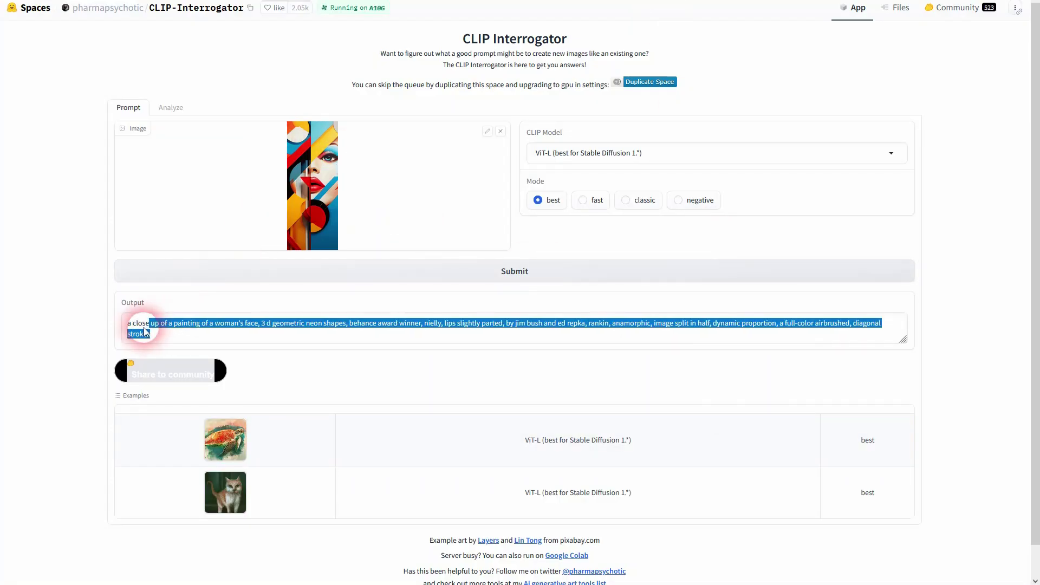
pyautogui.click(200, 337)
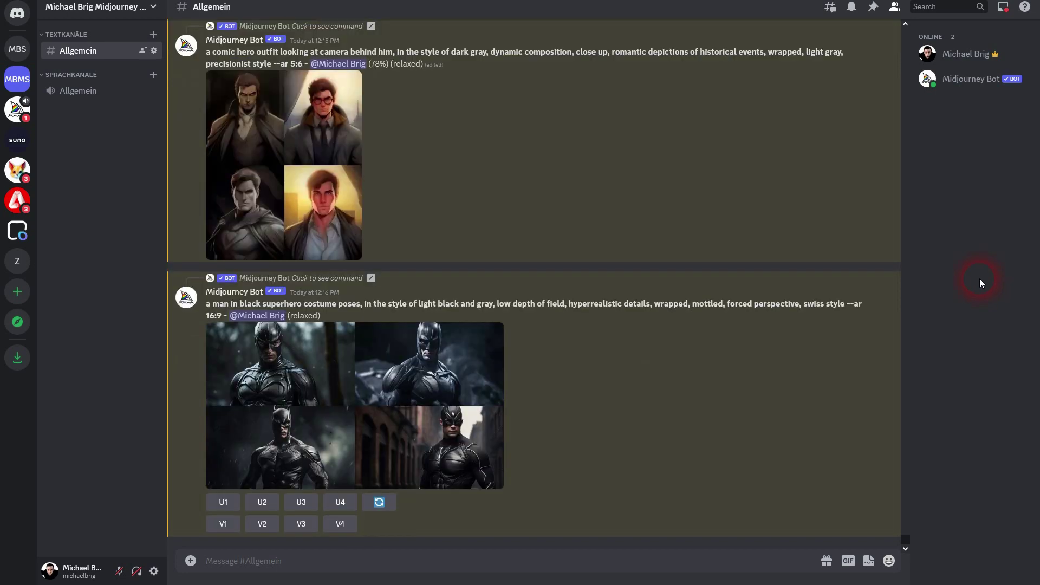
# Step: Preview the superhero costume grid and the comic hero grid enlarged
pyautogui.click(227, 357)
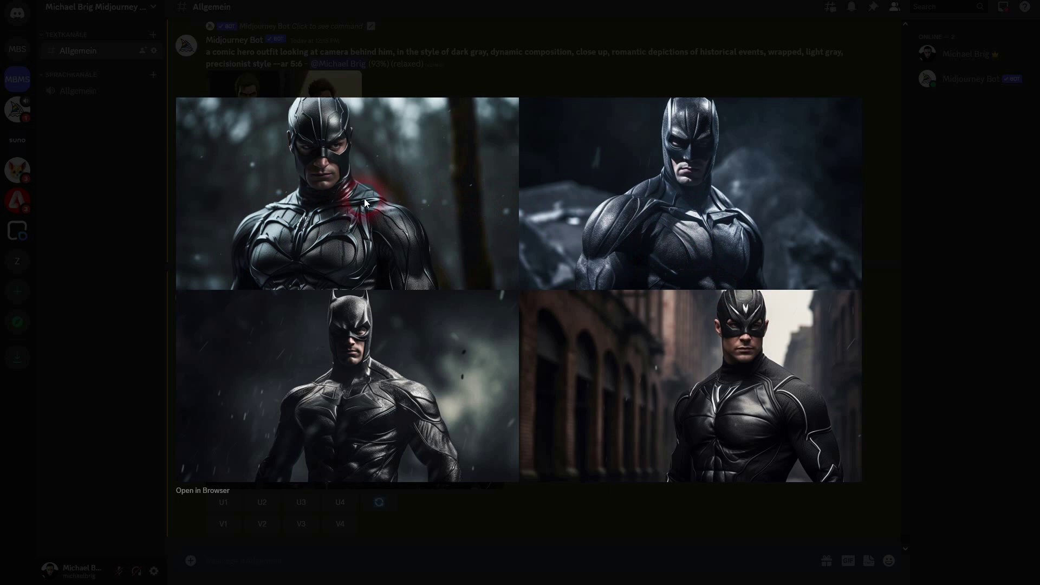
pyautogui.click(939, 343)
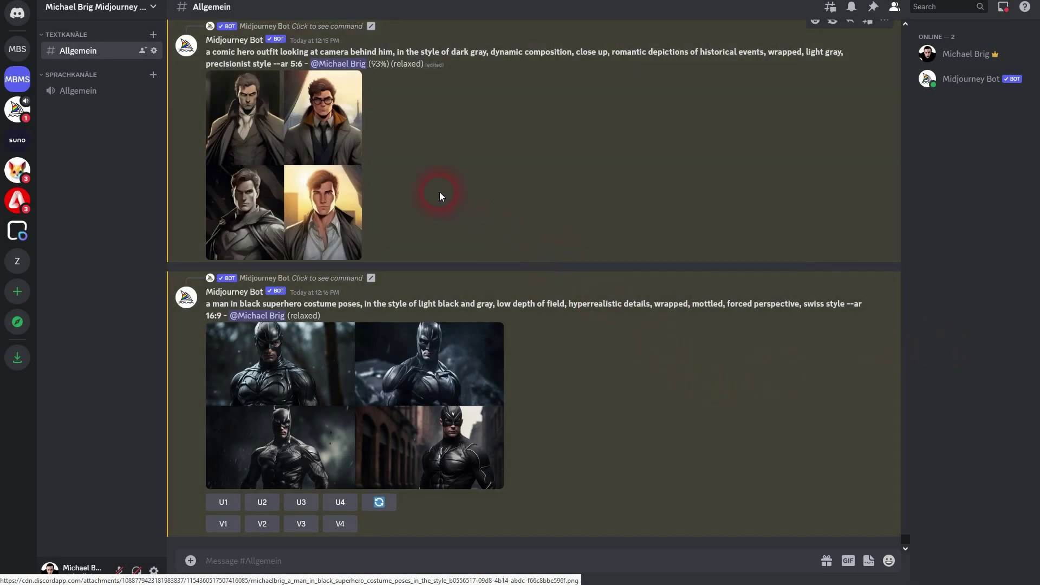
pyautogui.moveTo(261, 304); pyautogui.dragTo(291, 388)
pyautogui.click(291, 388)
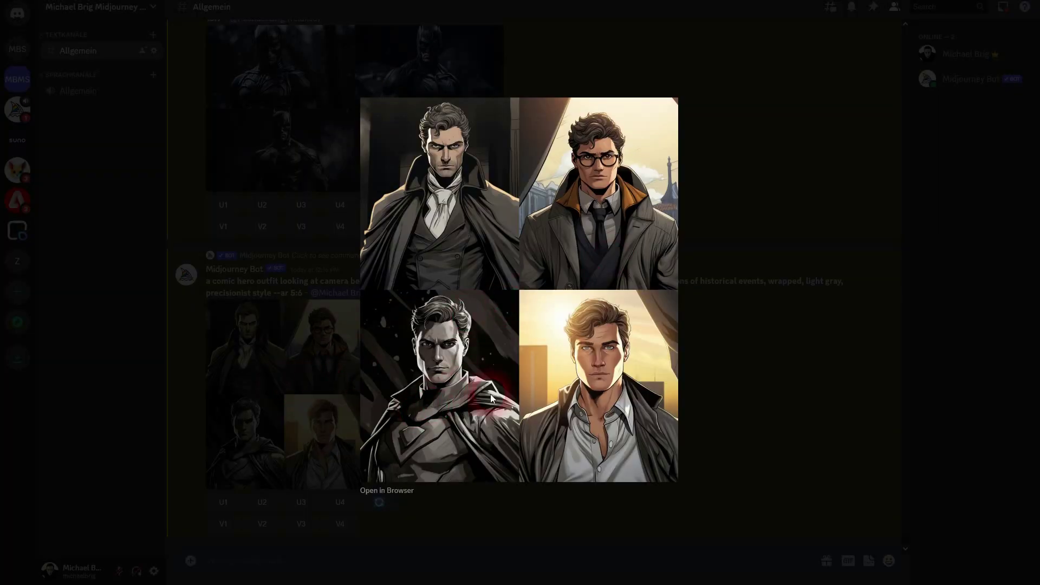
pyautogui.click(773, 242)
# Step: Scroll back through the chat to compare the prompts with their resulting grids
pyautogui.scroll(5, 734, 249)
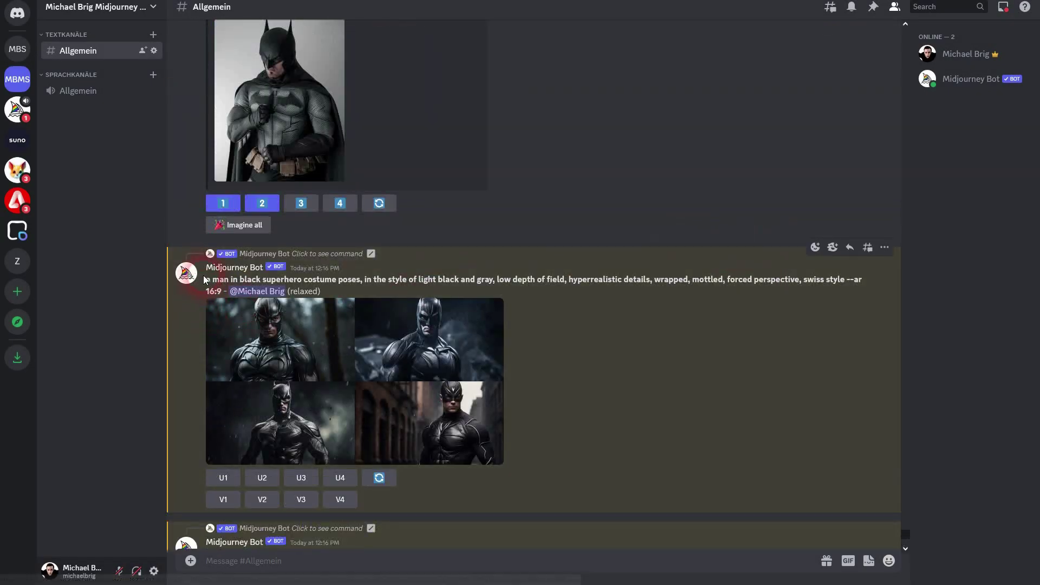
pyautogui.moveTo(211, 282); pyautogui.dragTo(336, 282)
pyautogui.click(372, 288)
pyautogui.scroll(5, 372, 290)
pyautogui.scroll(3, 372, 290)
pyautogui.moveTo(274, 342); pyautogui.dragTo(223, 320)
pyautogui.scroll(-4, 394, 295)
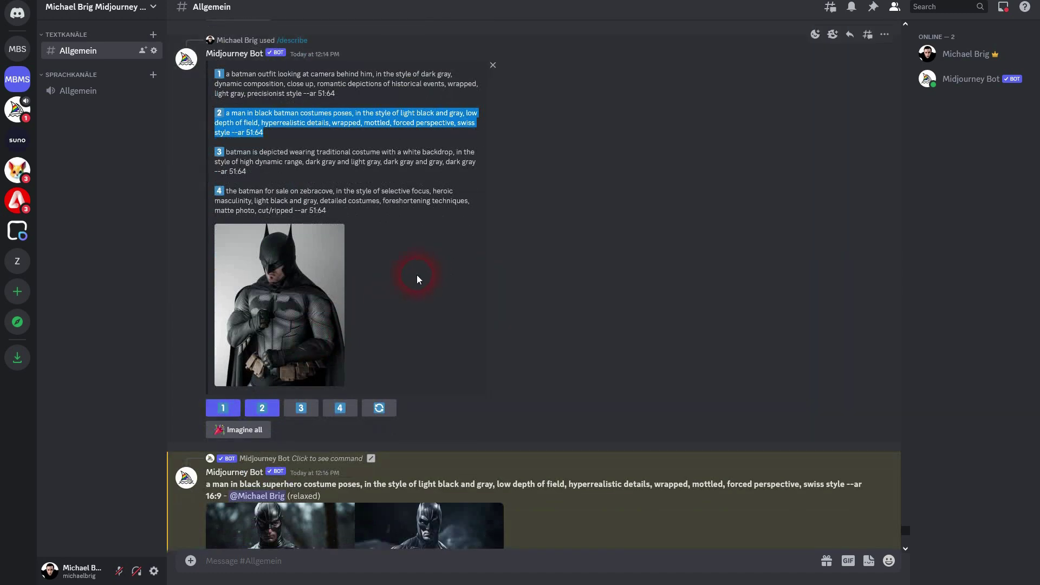
pyautogui.scroll(-5, 421, 284)
pyautogui.scroll(-1, 421, 283)
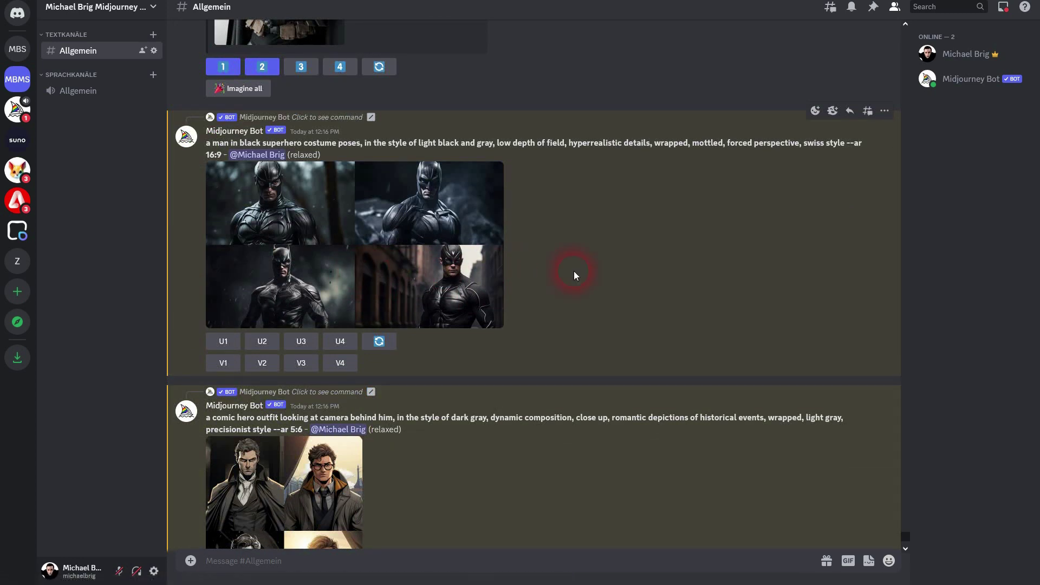